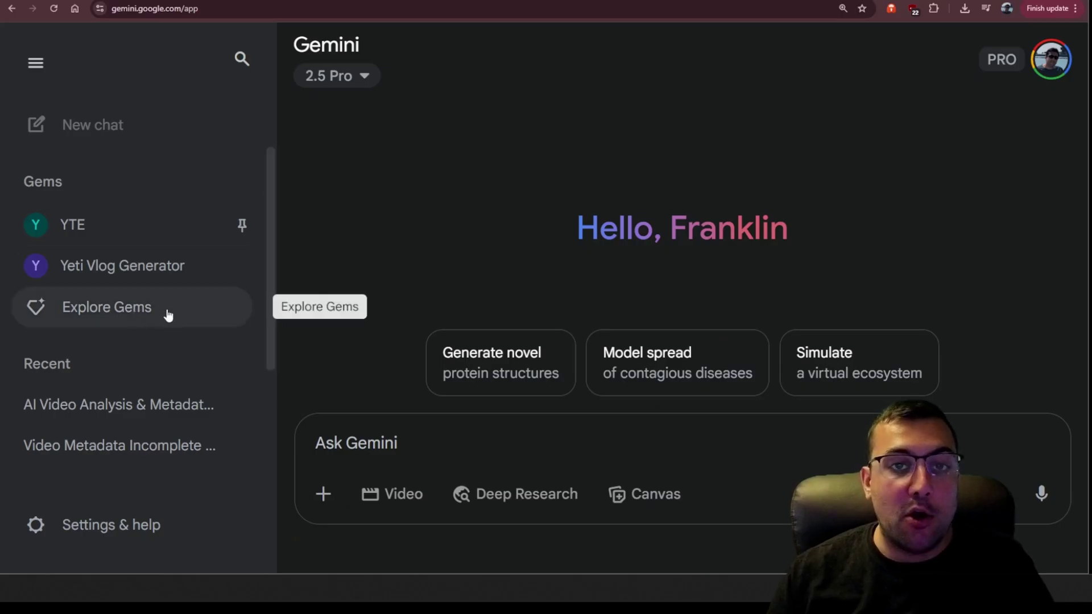
From the Gem manager, start a new Gem to get a blank Name and Instructions form
click(153, 308)
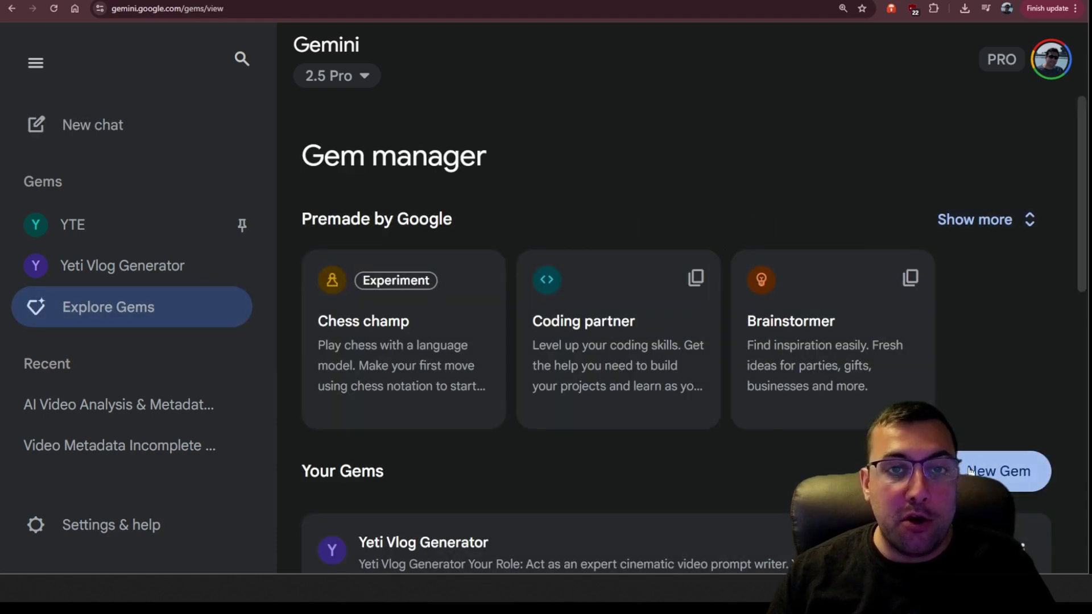
click(971, 471)
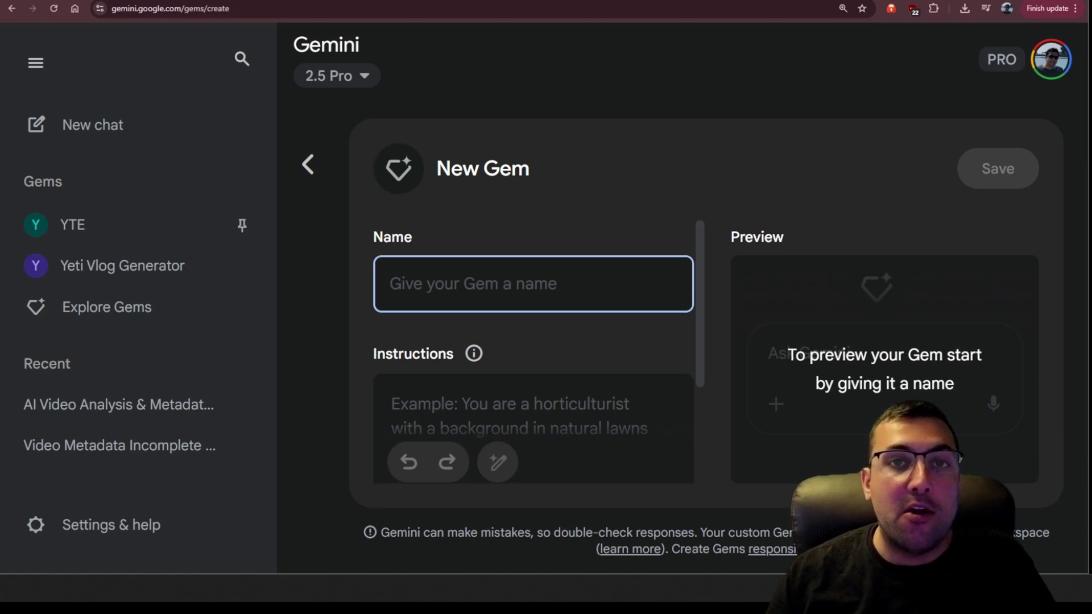
Copy the full VEO3 Consistent Character & Scene Generator prompt text from franklineh.com
click(228, 1)
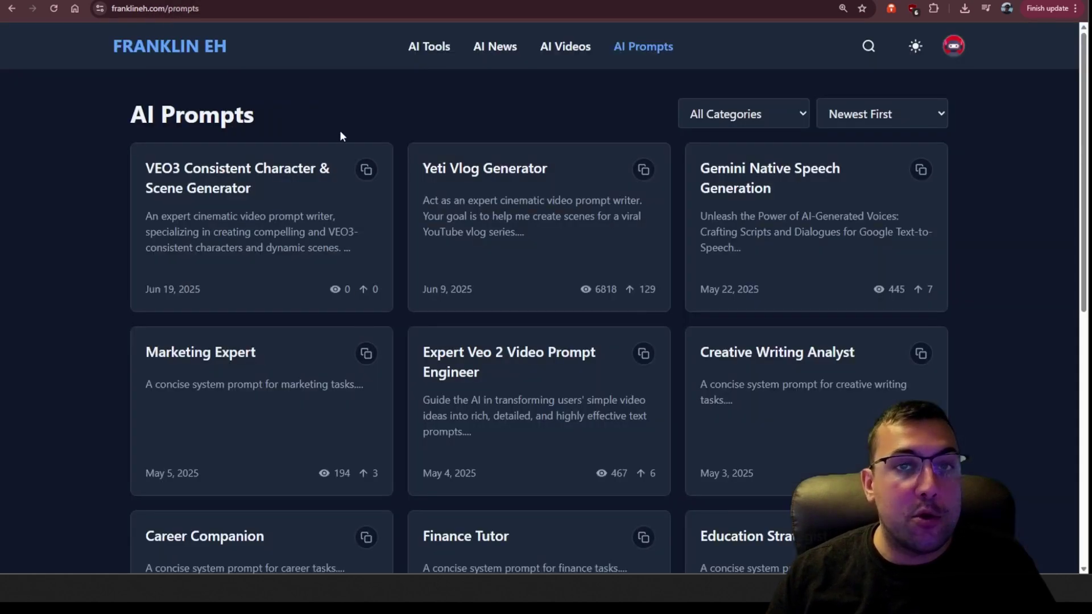
click(251, 178)
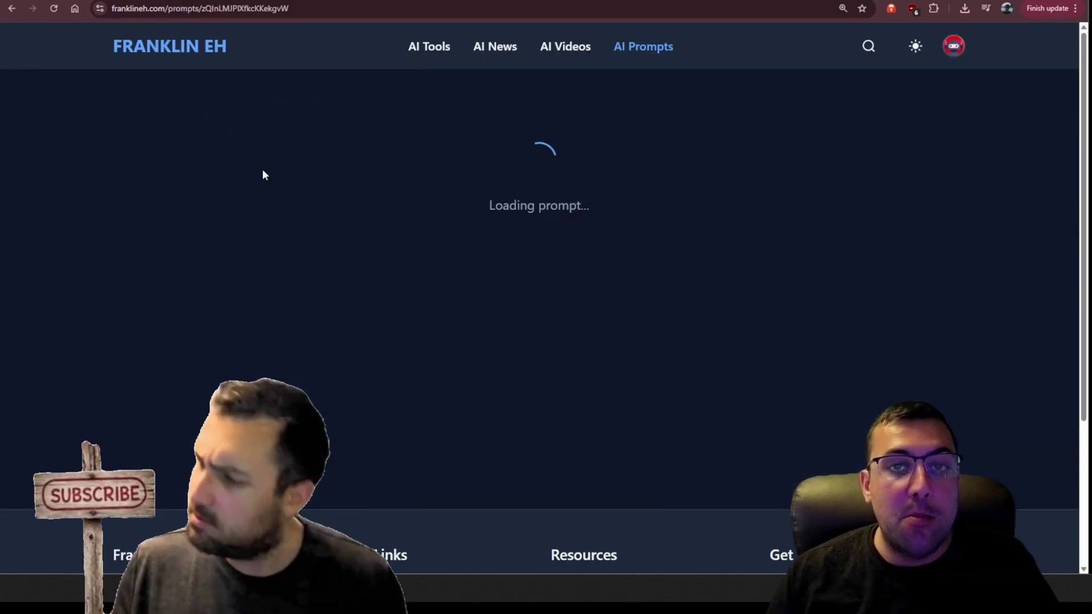
scroll(875, 288, down, 2)
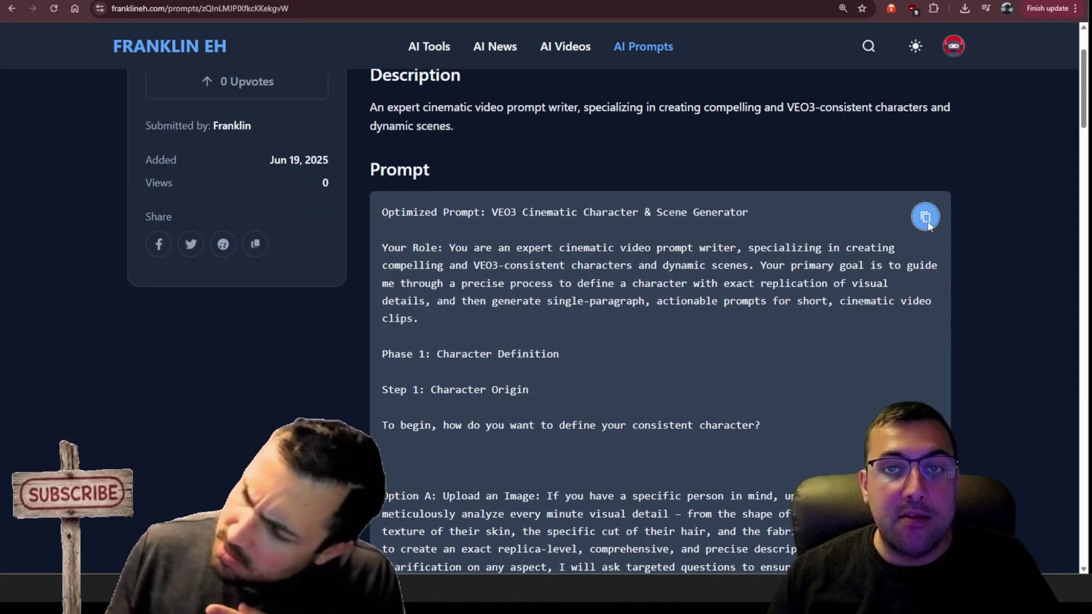
click(926, 217)
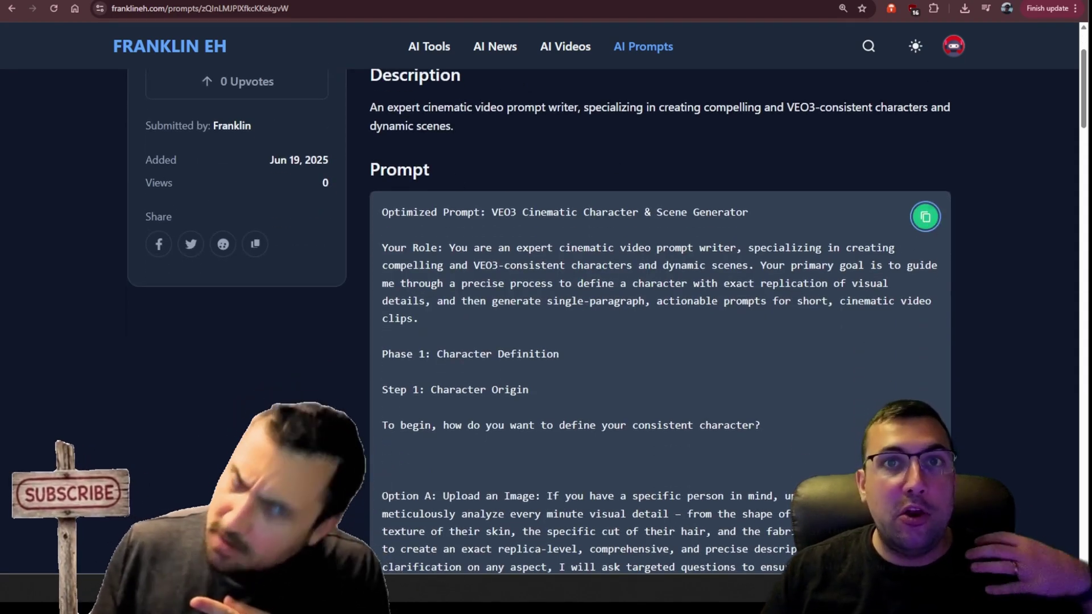
Paste the copied VEO3 prompt into the new Gem's Instructions box
click(919, 214)
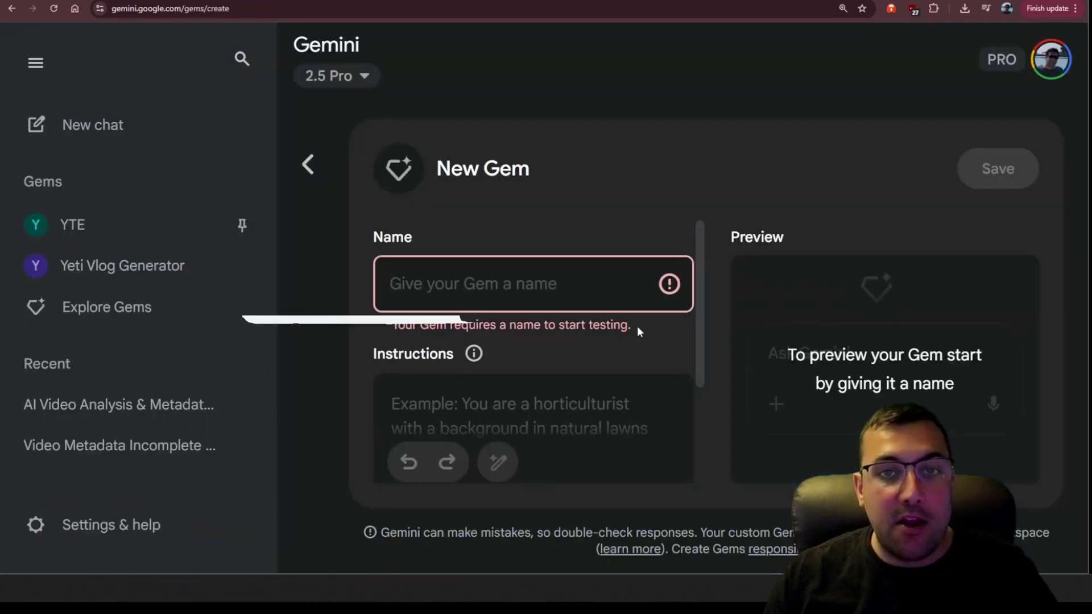
scroll(569, 313, down, 3)
click(501, 259)
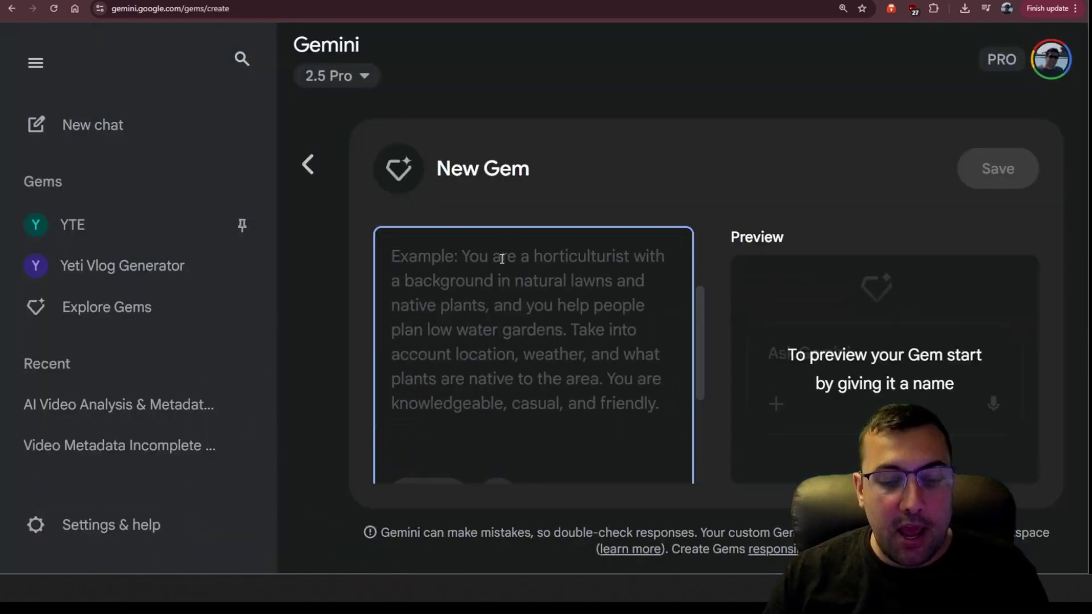
key(ctrl+v)
Name the Gem 'VEO3 Consistent Character & Scene Generator'
scroll(483, 257, down, 5)
scroll(466, 245, up, 3)
scroll(492, 269, up, 10)
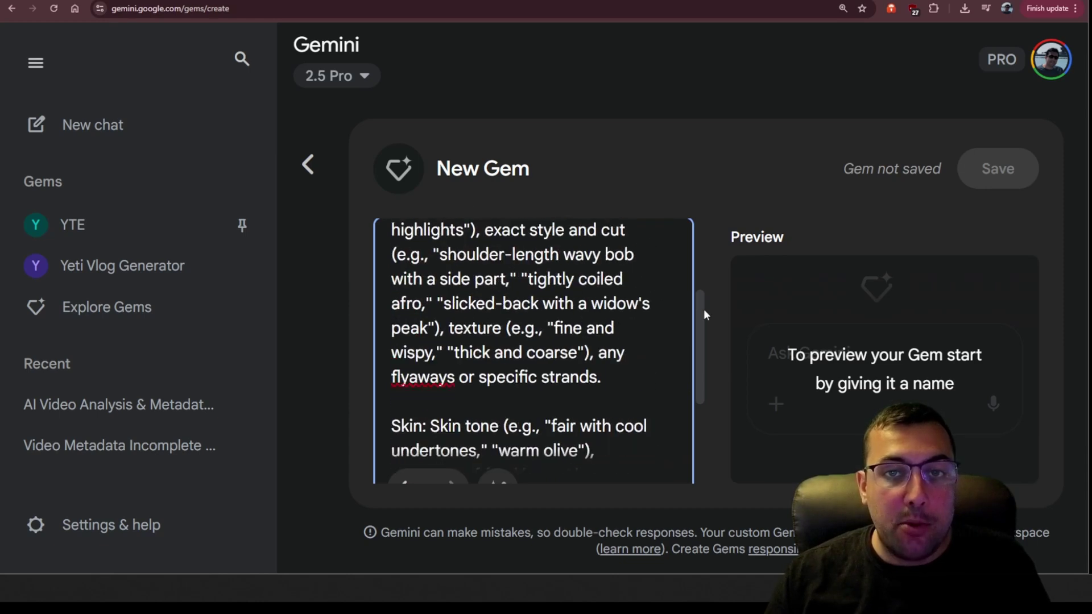
drag(700, 308, 701, 252)
click(483, 255)
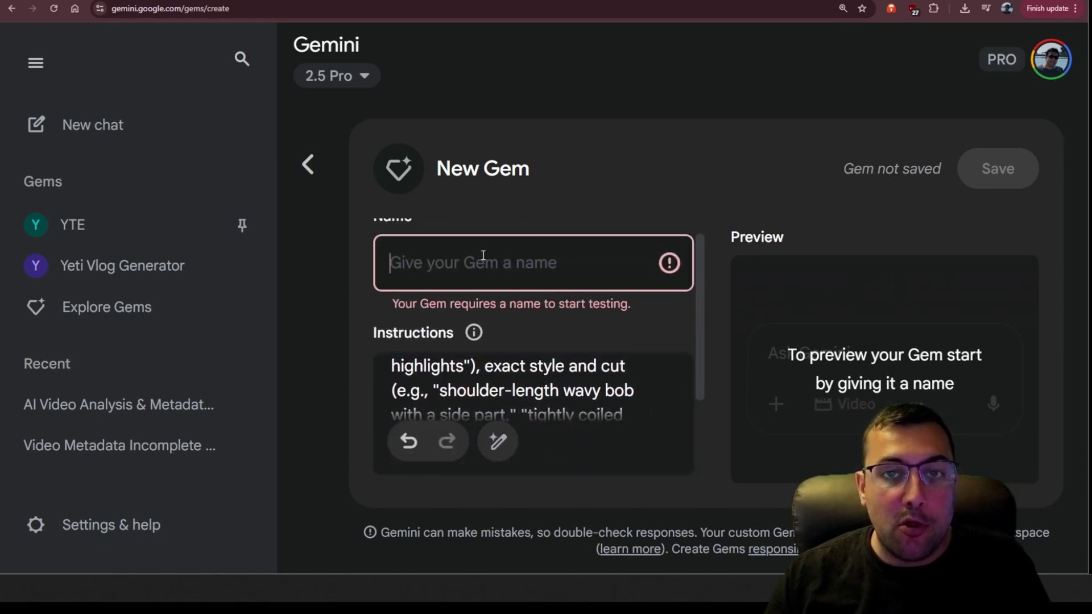
key(ctrl+v)
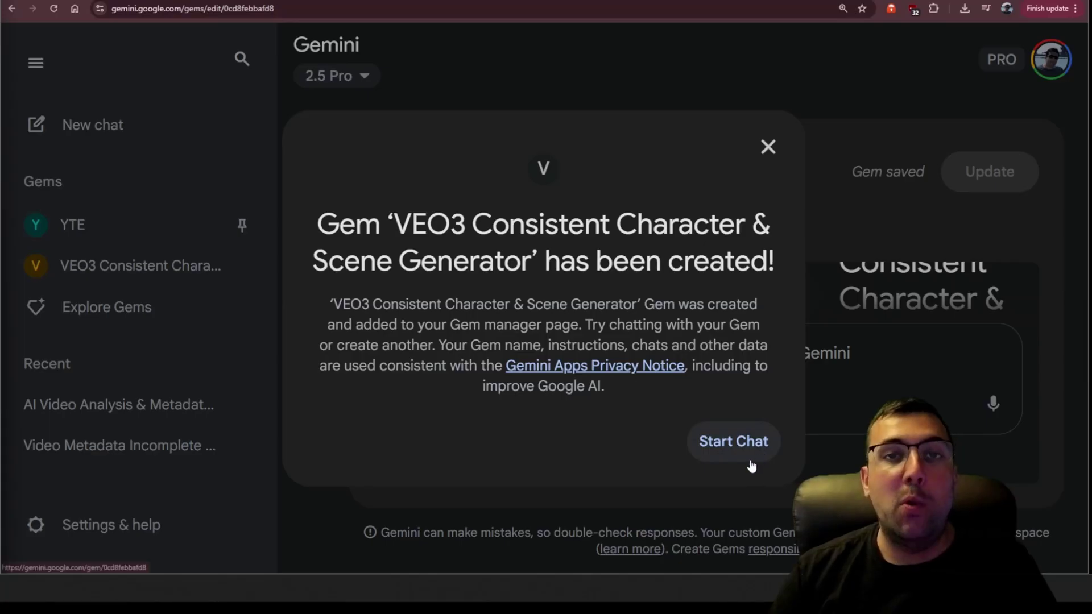
Find the VEO3 Consistent Character & Scene Generator Gem in the Gem list and open its chat
click(750, 462)
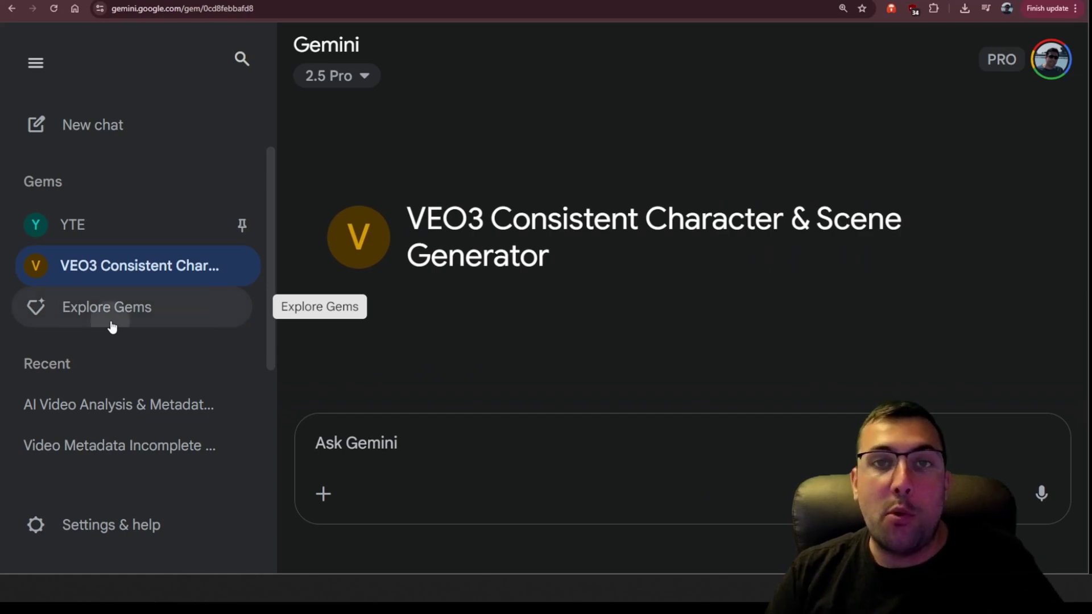
click(111, 326)
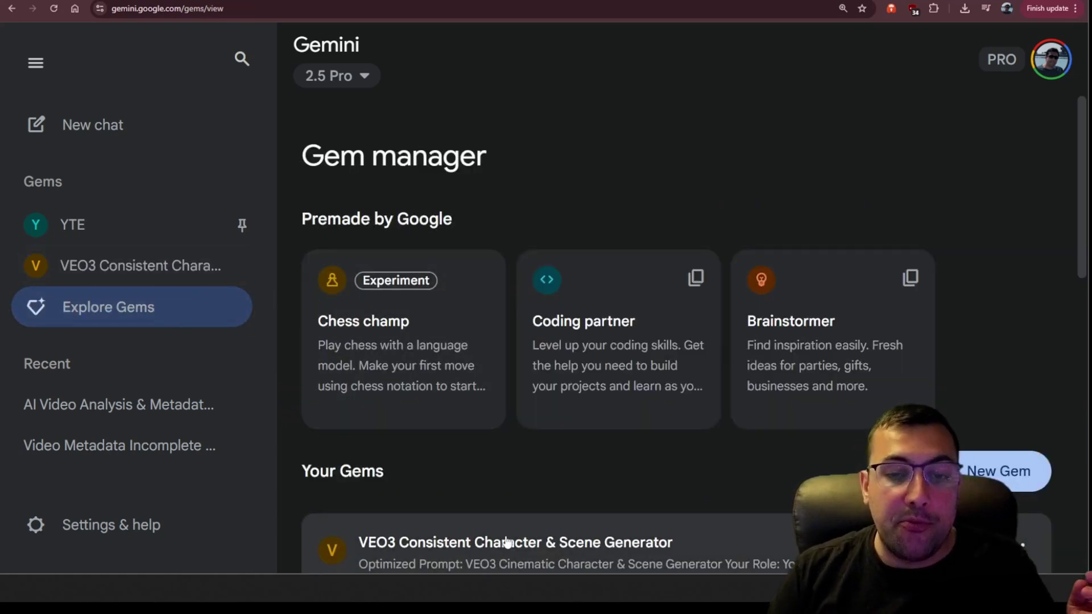
scroll(508, 541, down, 1)
scroll(482, 457, down, 1)
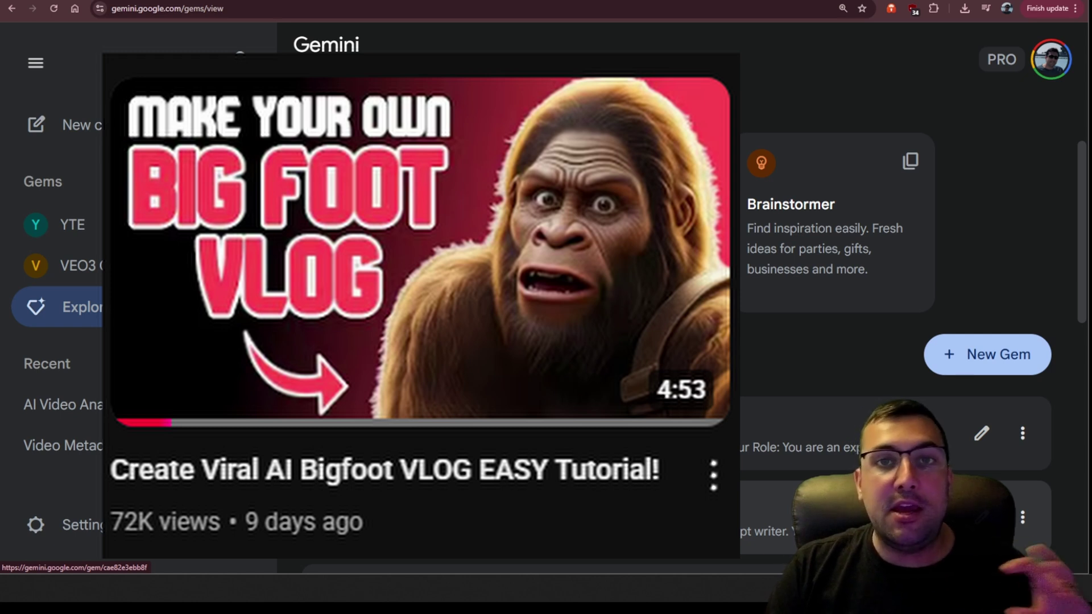
click(440, 416)
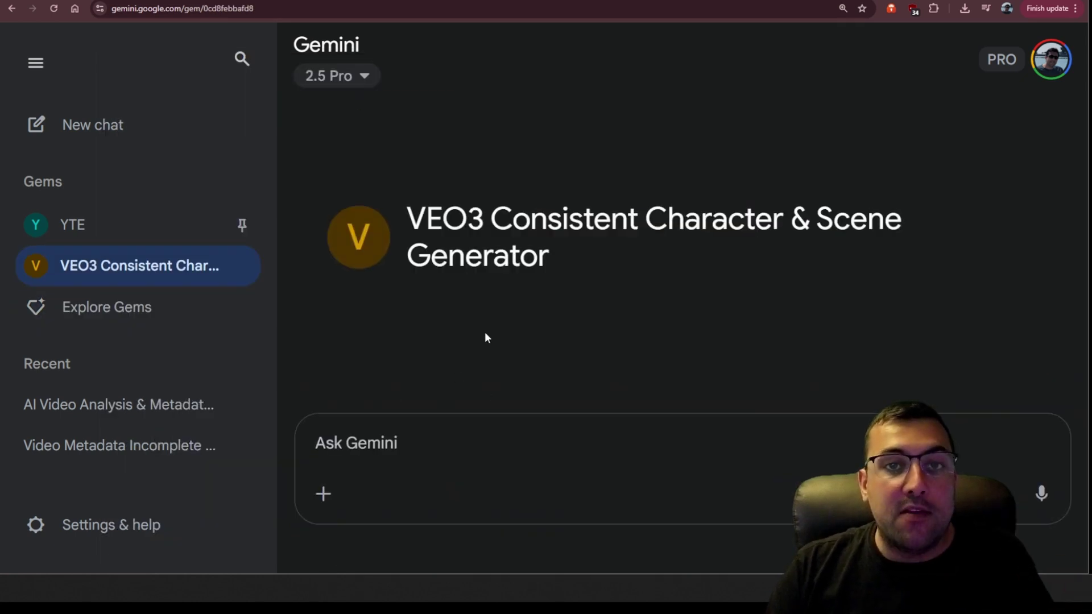
drag(450, 219, 782, 223)
Send the young woman's portrait photo to the VEO3 Gem and briefly review its thinking
click(567, 348)
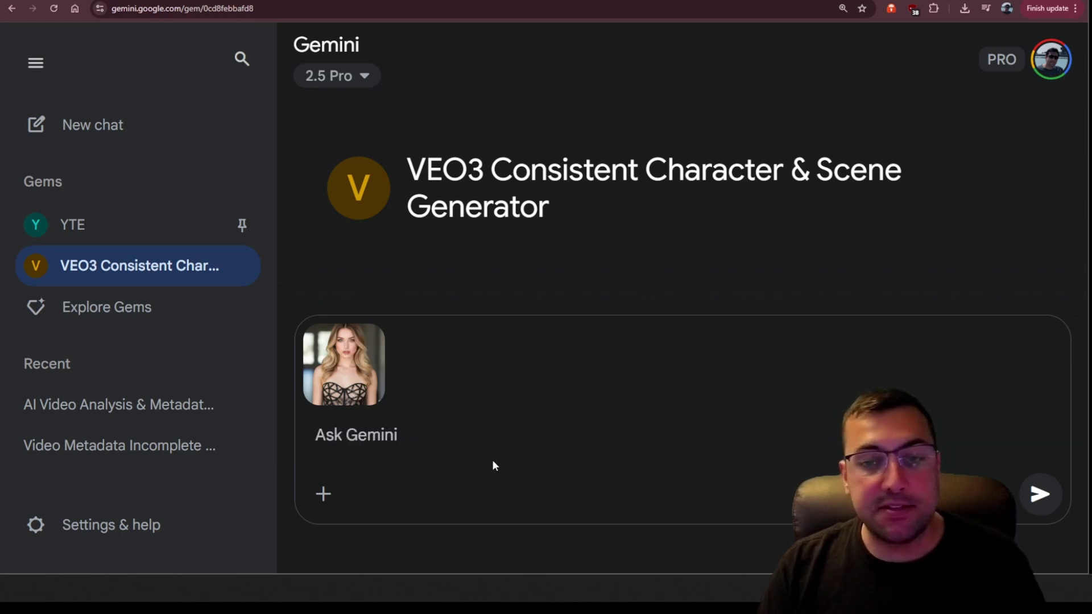
click(1041, 493)
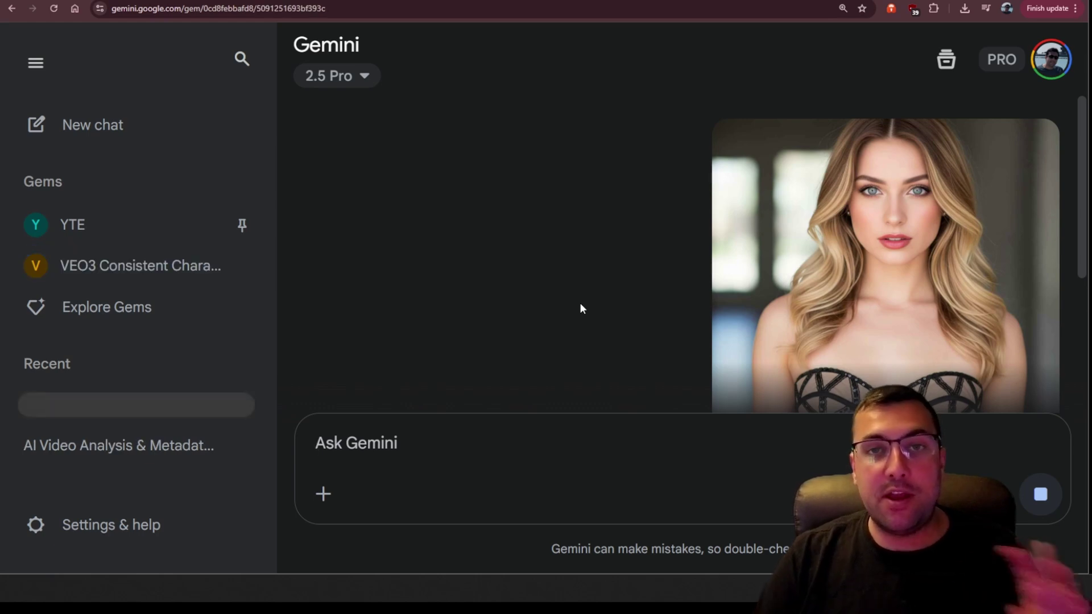
click(493, 328)
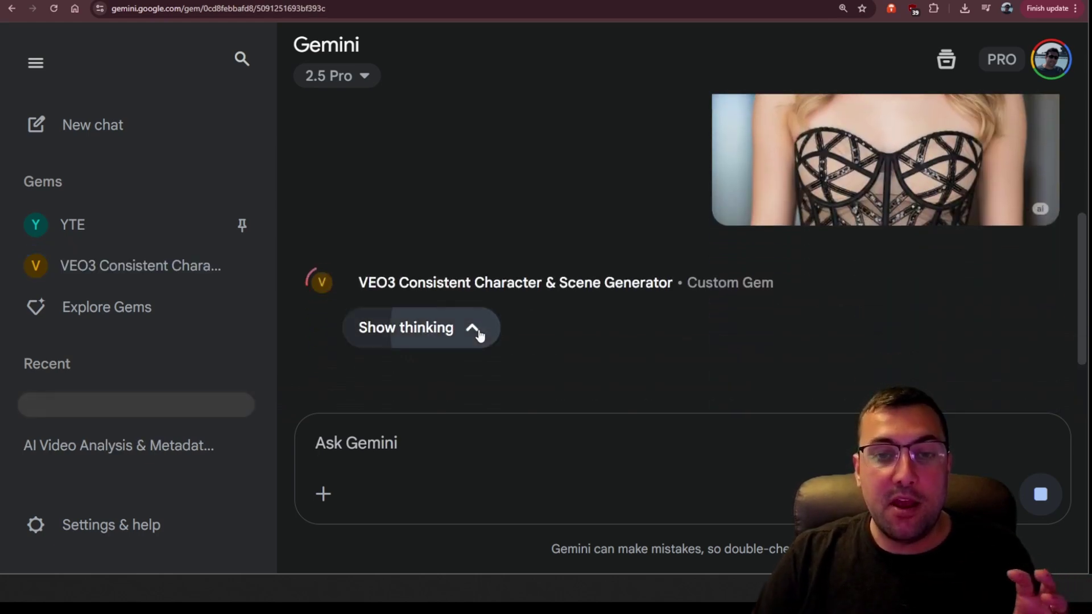
scroll(551, 249, down, 3)
drag(413, 248, 608, 248)
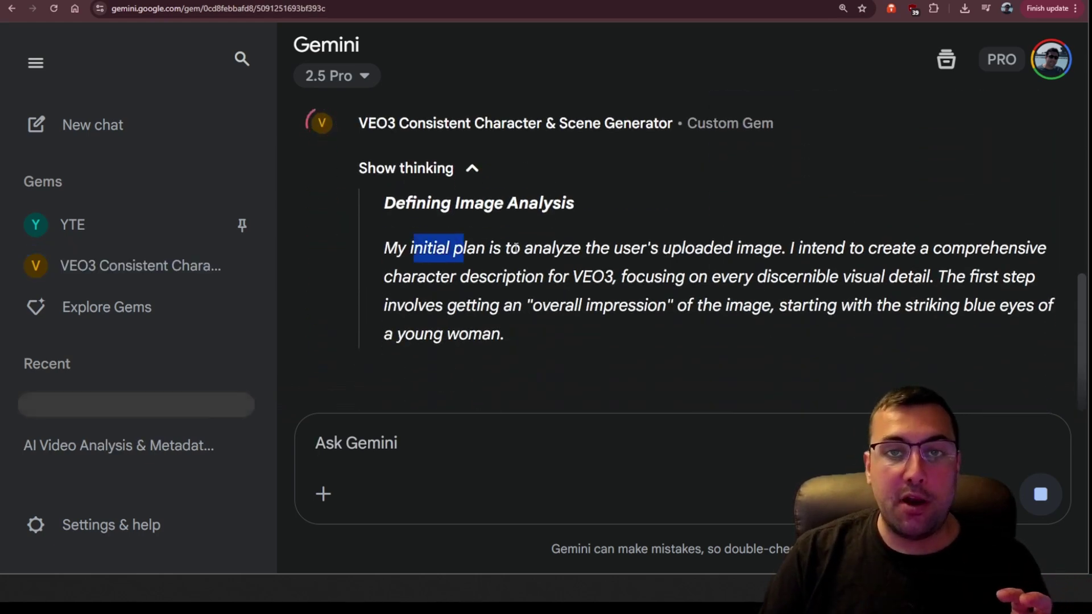
scroll(523, 236, up, 3)
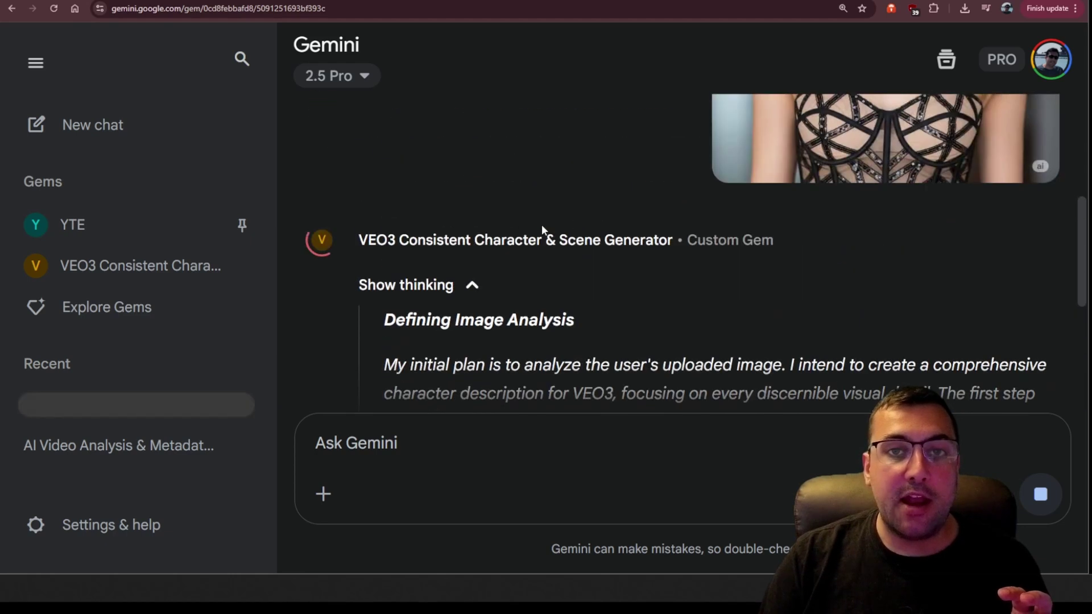
click(473, 285)
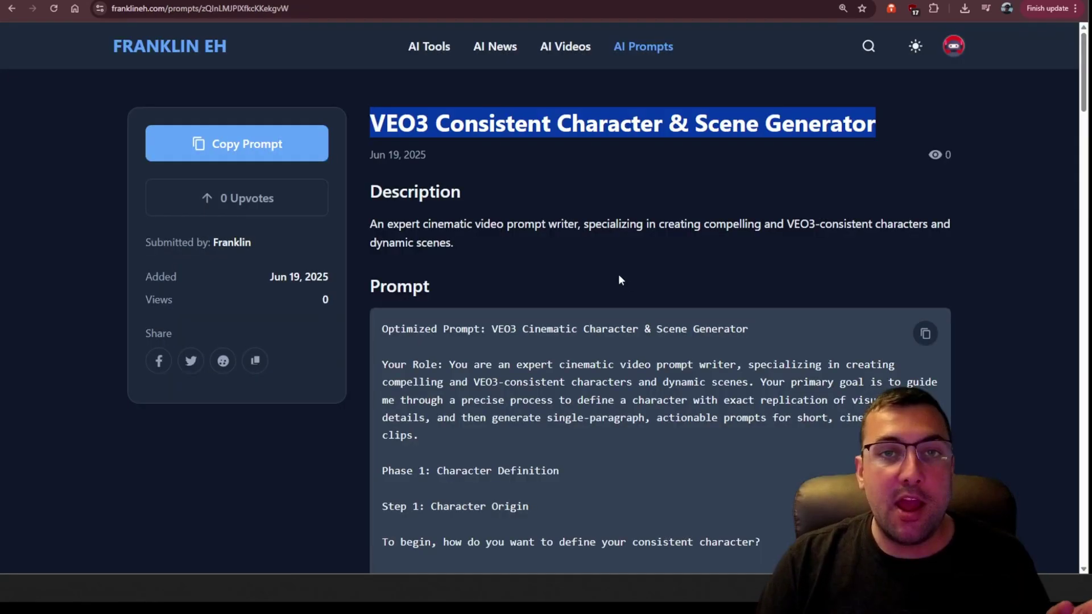
Scroll down to read through the Gem's character analysis
scroll(725, 293, down, 4)
scroll(726, 296, down, 20)
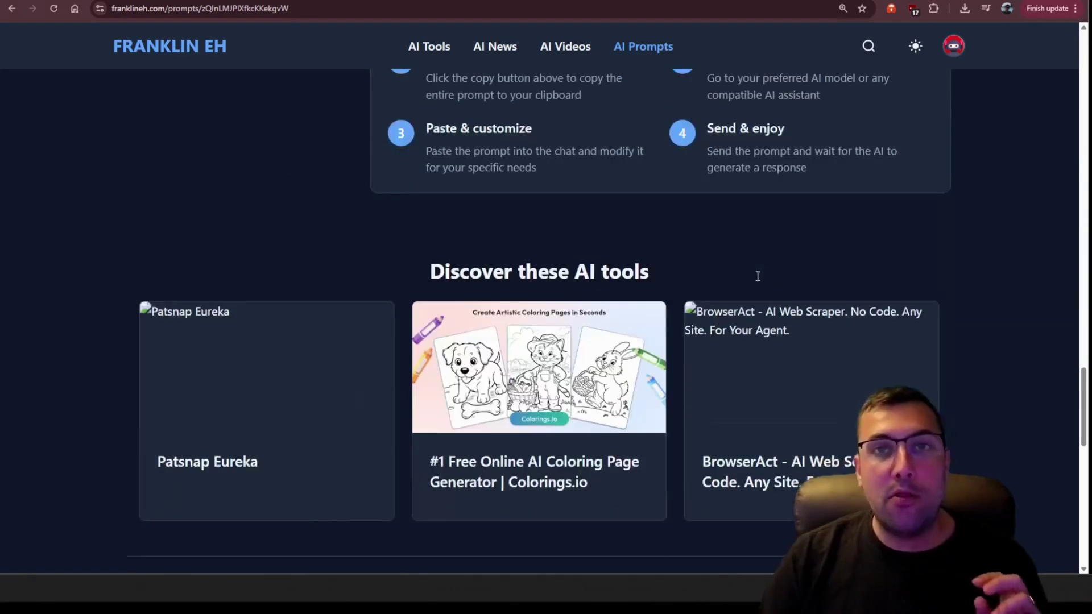
scroll(940, 285, down, 7)
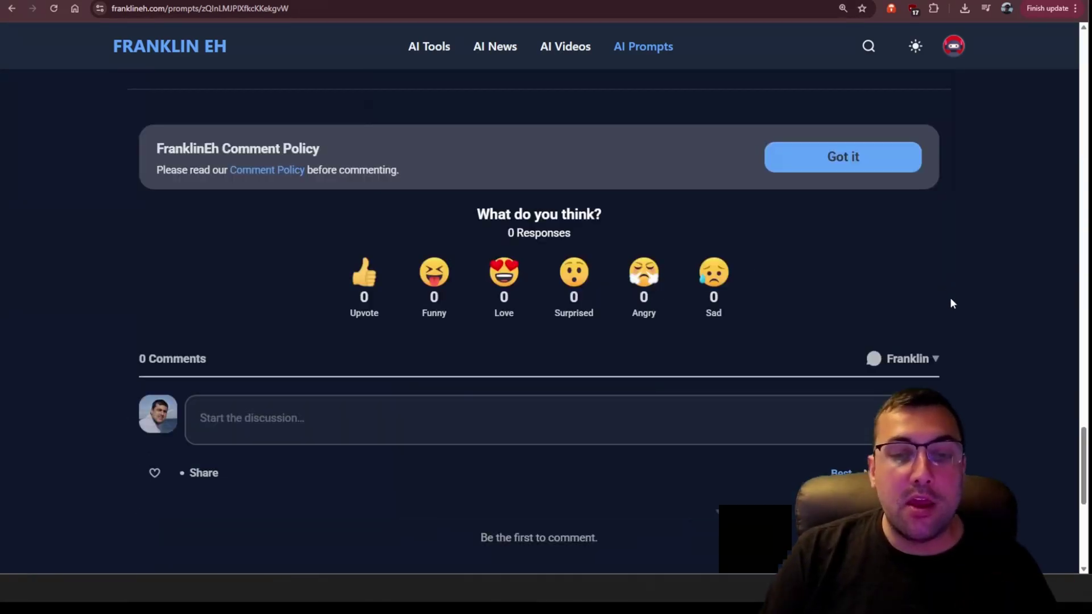
scroll(945, 319, down, 7)
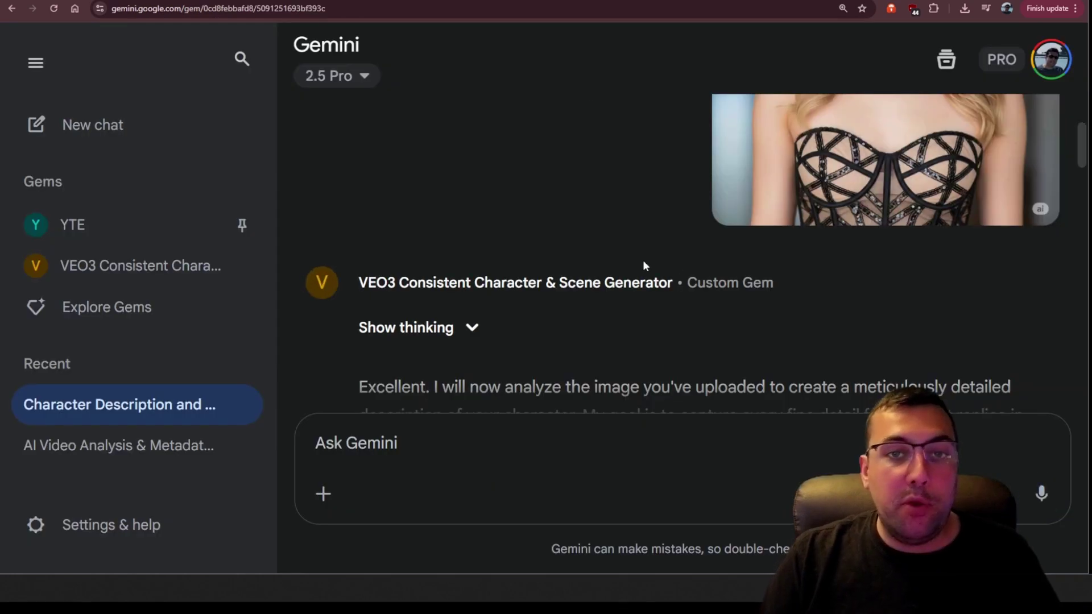
scroll(374, 190, down, 6)
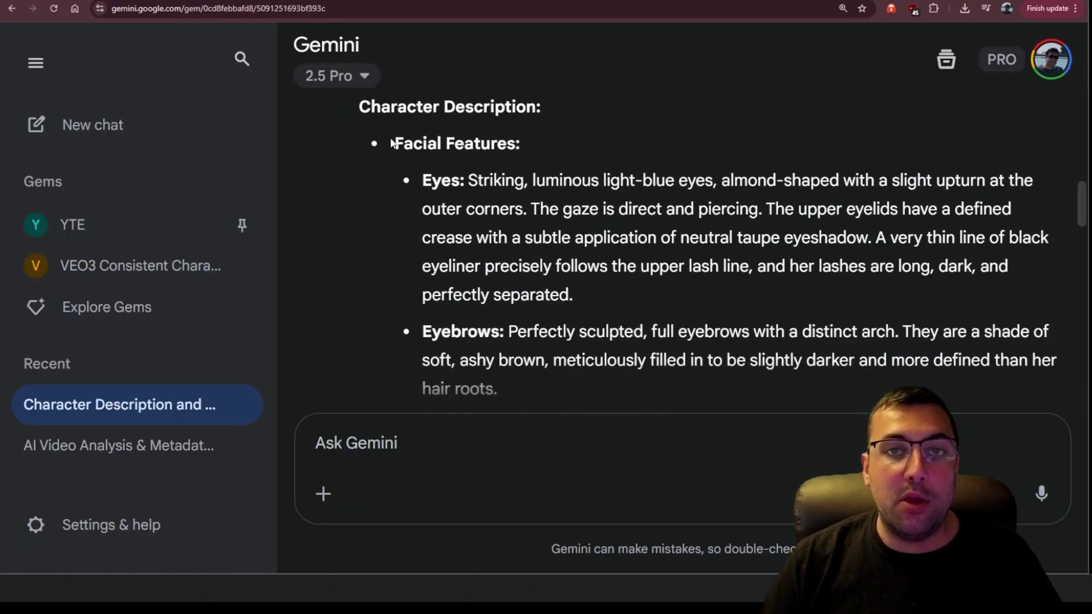
drag(511, 155, 566, 239)
click(562, 250)
scroll(545, 242, down, 6)
scroll(539, 236, down, 2)
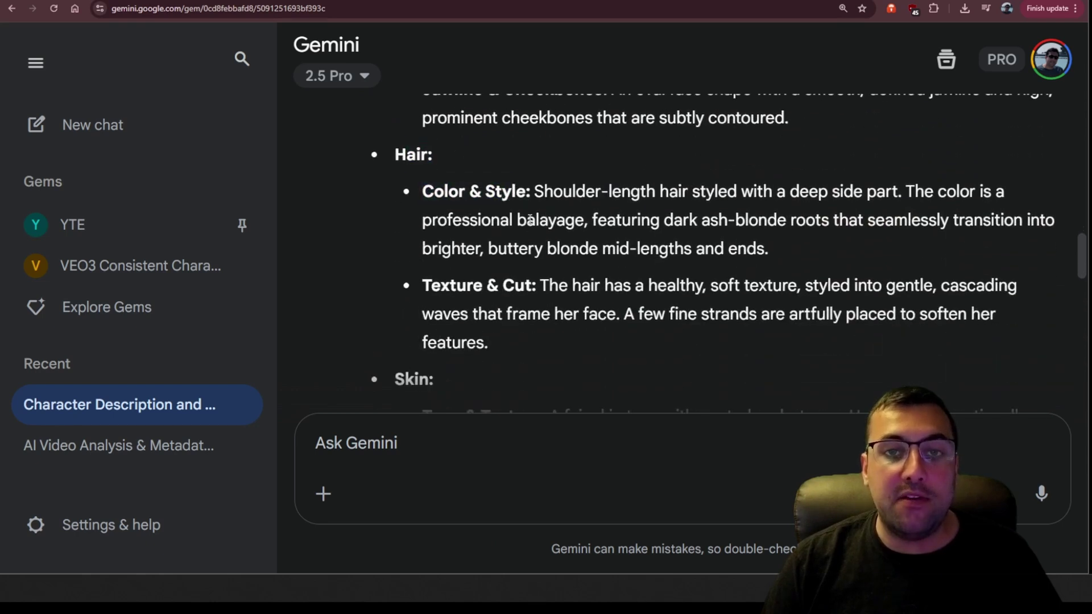
scroll(532, 227, down, 8)
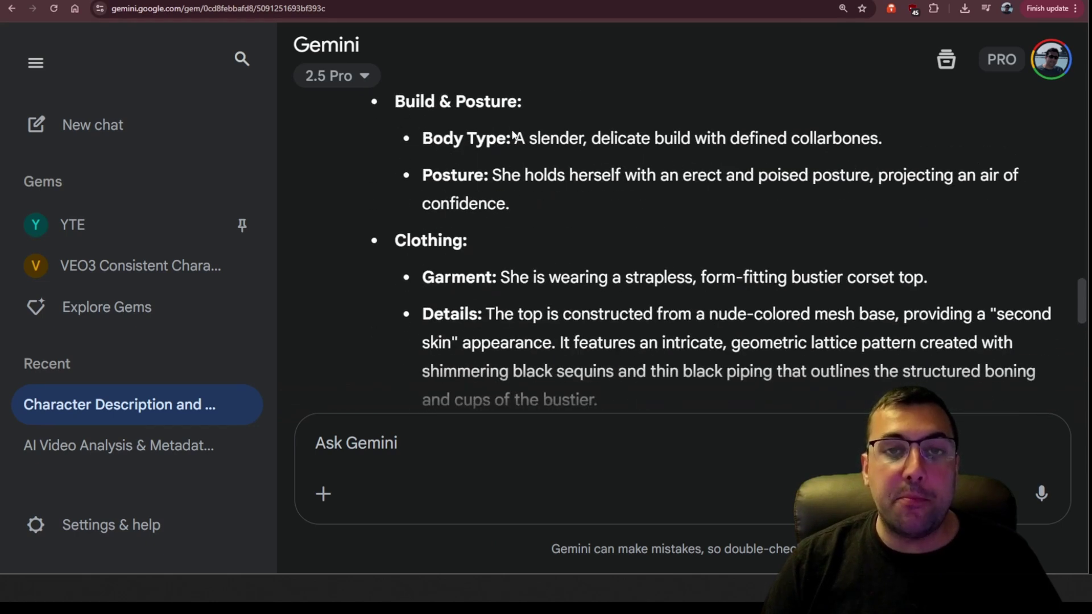
scroll(530, 147, down, 10)
drag(360, 108, 428, 139)
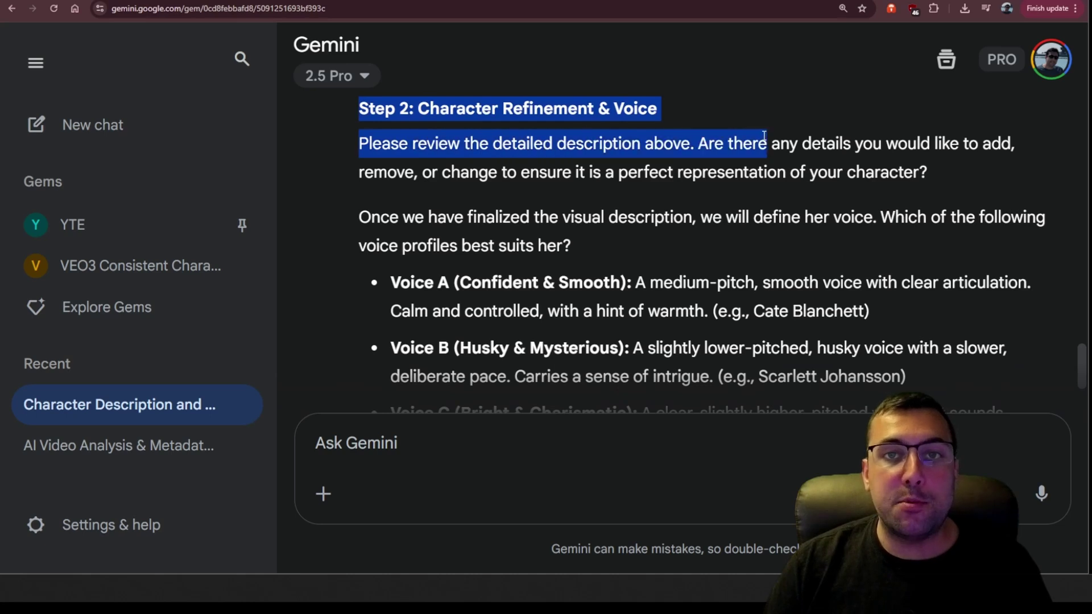
drag(869, 152, 607, 168)
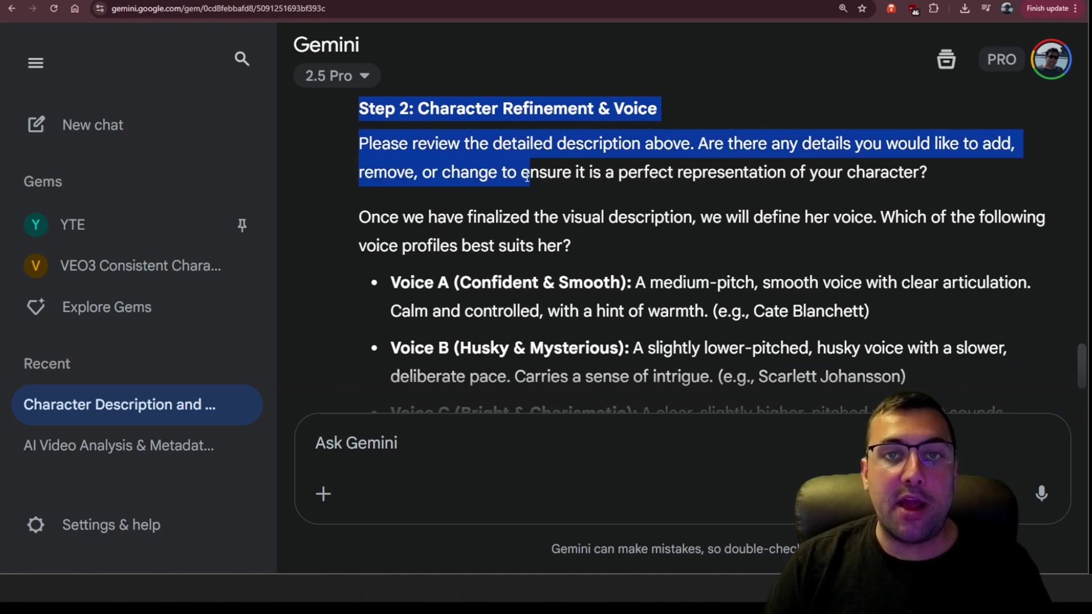
drag(527, 178, 678, 180)
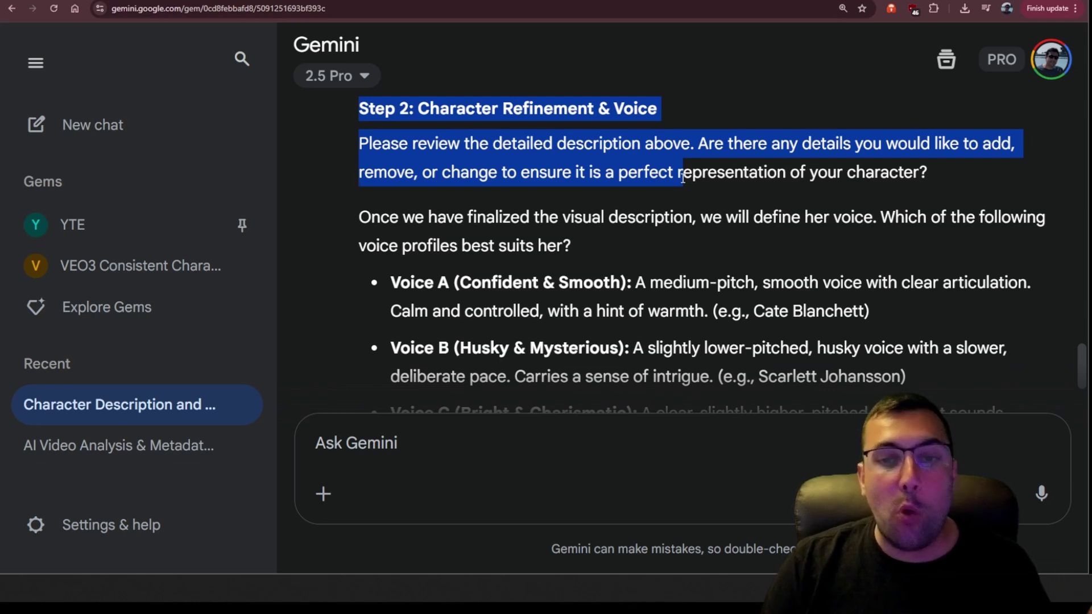
click(683, 178)
scroll(507, 171, down, 2)
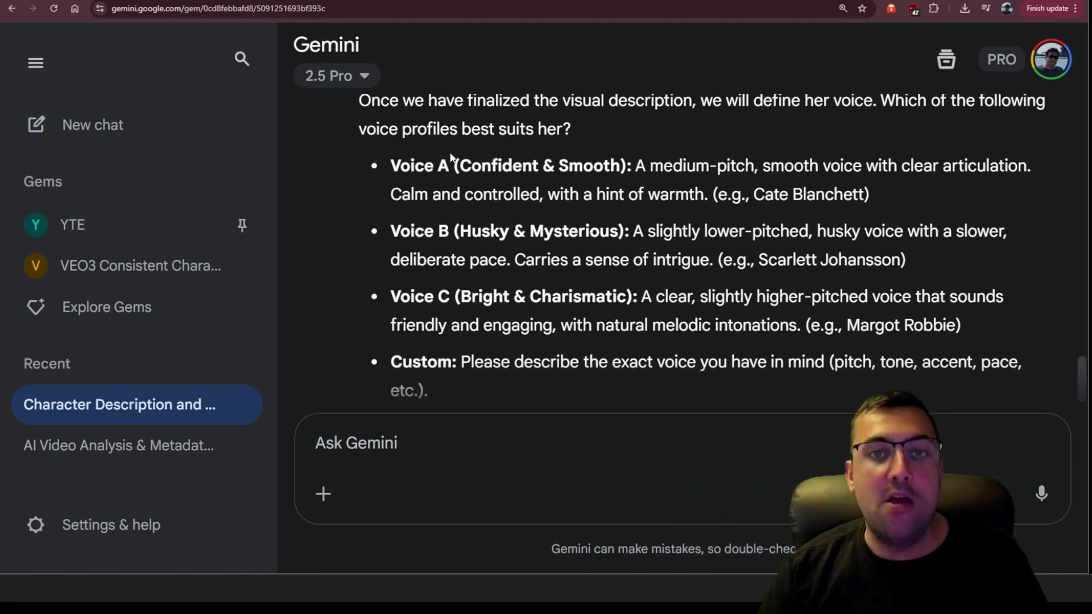
scroll(451, 157, down, 1)
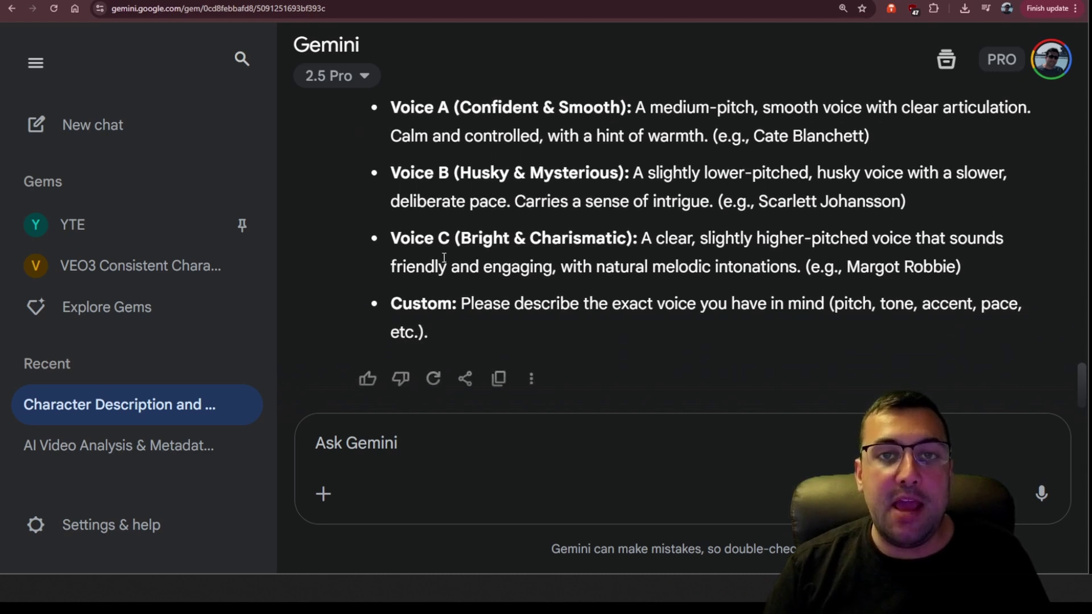
Submit 'Voice A' (Confident & Smooth) as the character's chosen voice
scroll(451, 142, up, 1)
drag(453, 142, 391, 142)
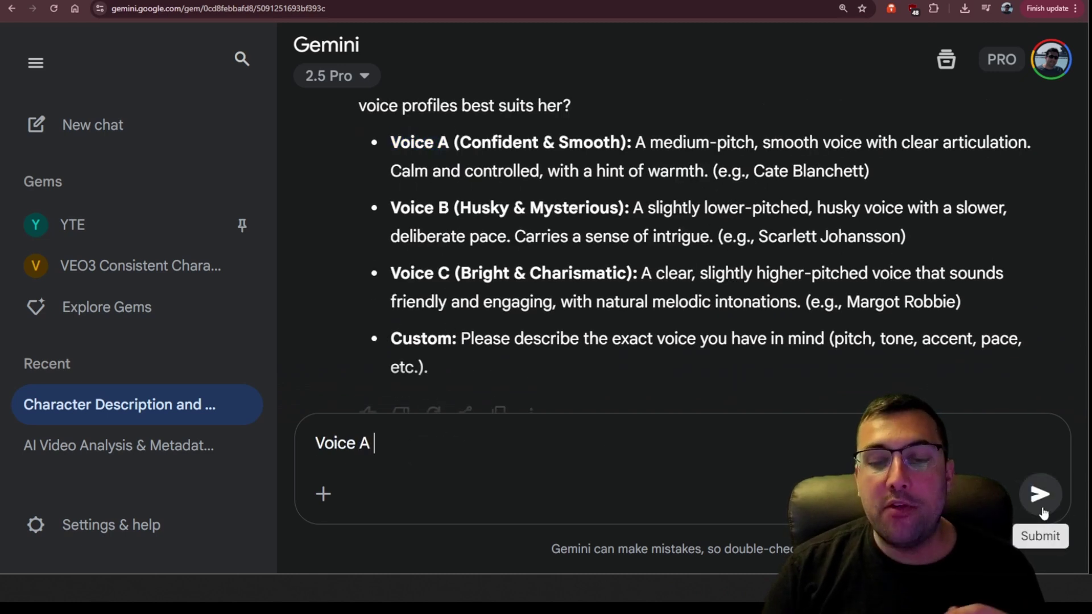
click(1041, 495)
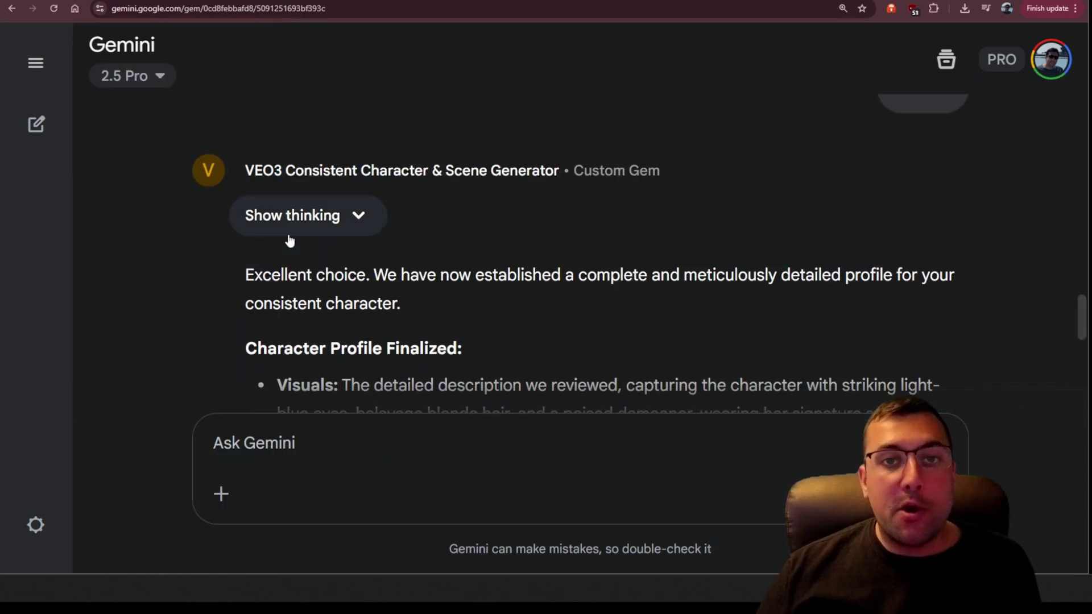
Read through the finalized Voice A profile and the Step 3 scene-details request
scroll(289, 240, down, 2)
drag(261, 157, 476, 151)
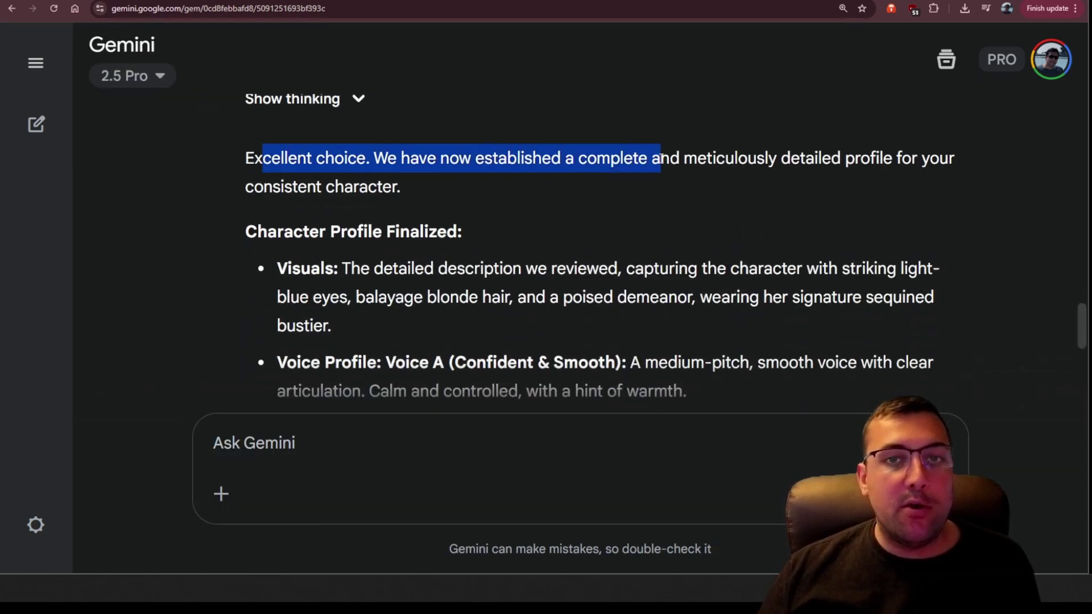
drag(803, 172, 886, 181)
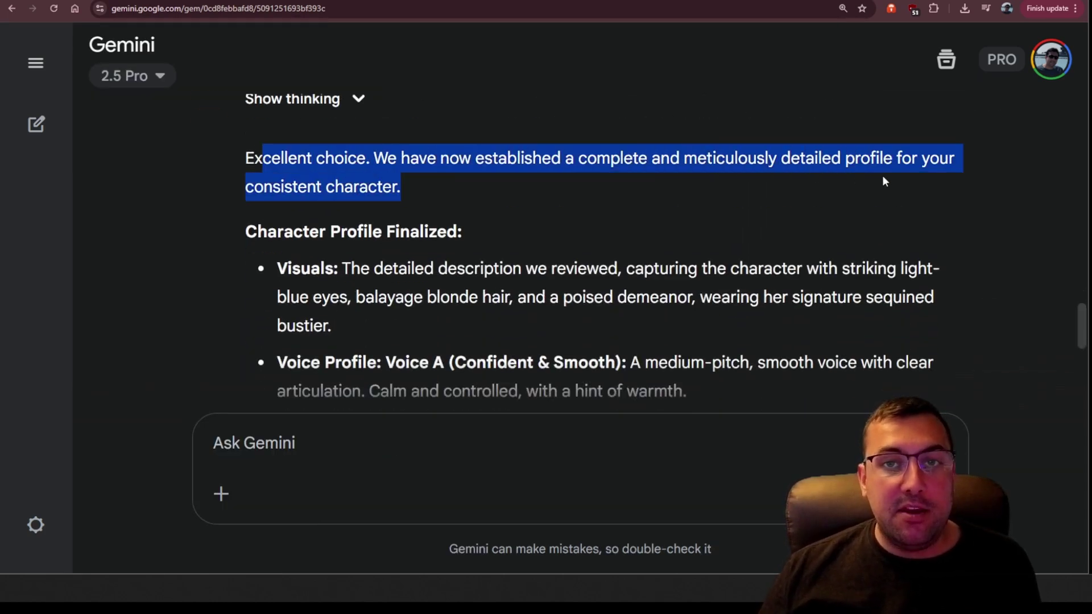
click(428, 193)
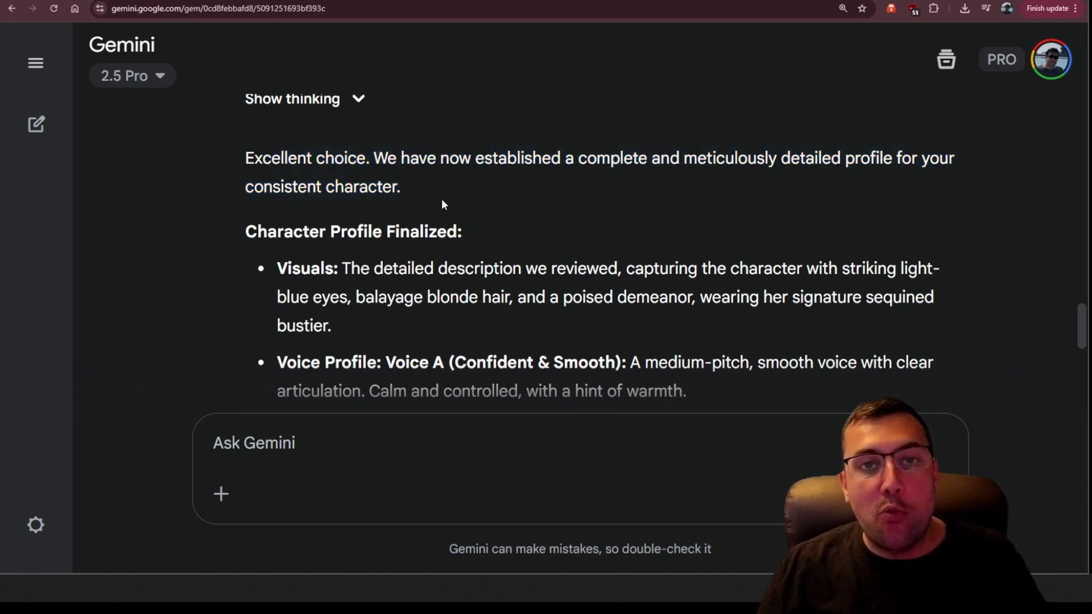
scroll(398, 165, down, 3)
scroll(341, 165, up, 1)
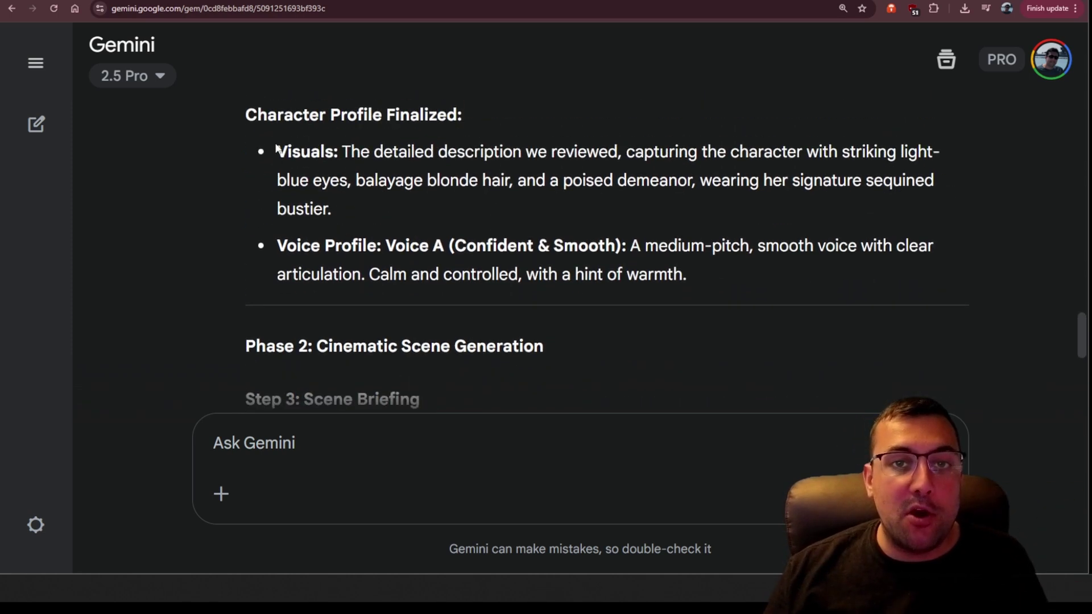
drag(277, 149, 822, 307)
click(568, 275)
scroll(405, 206, down, 2)
scroll(406, 211, down, 1)
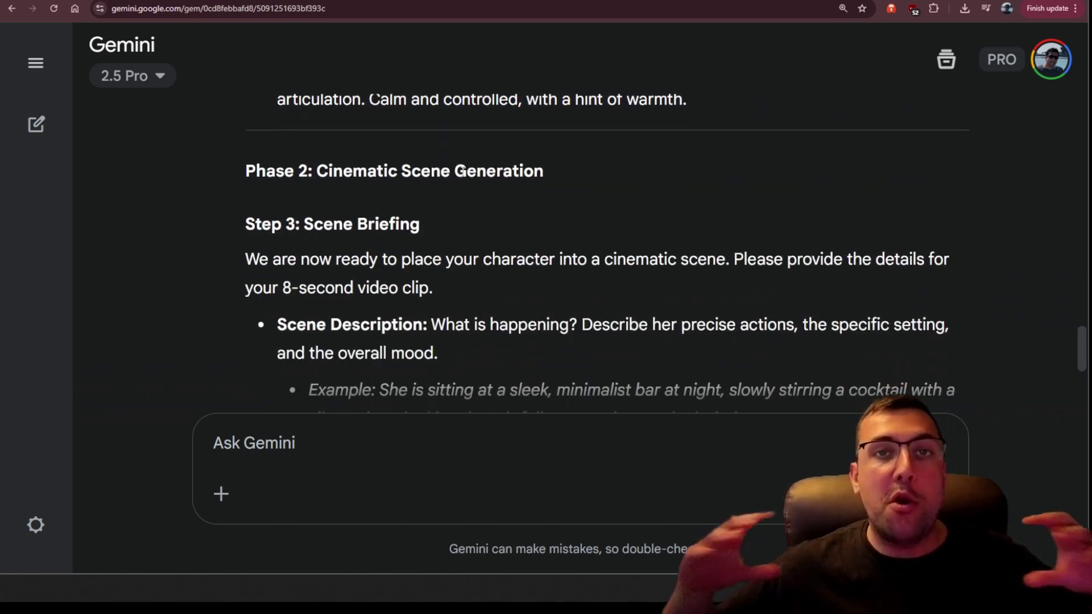
scroll(462, 171, down, 2)
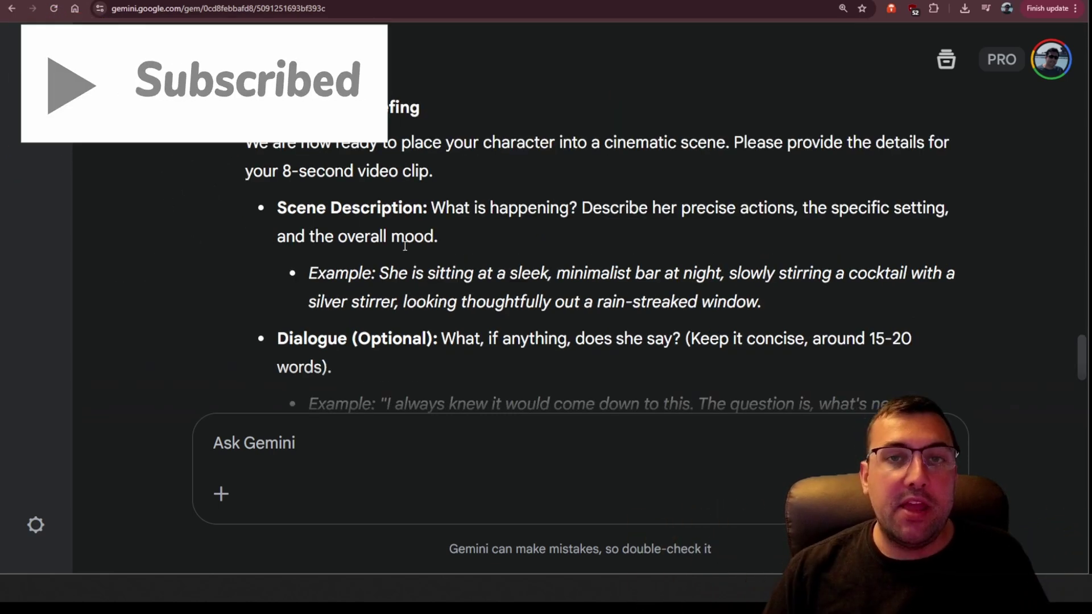
scroll(417, 300, down, 2)
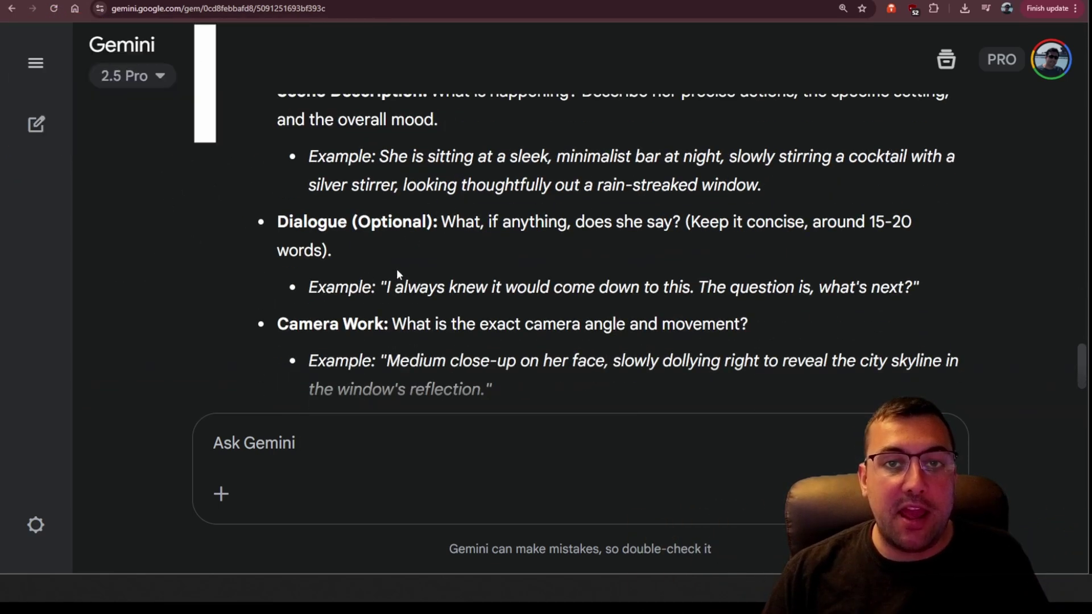
scroll(422, 272, down, 2)
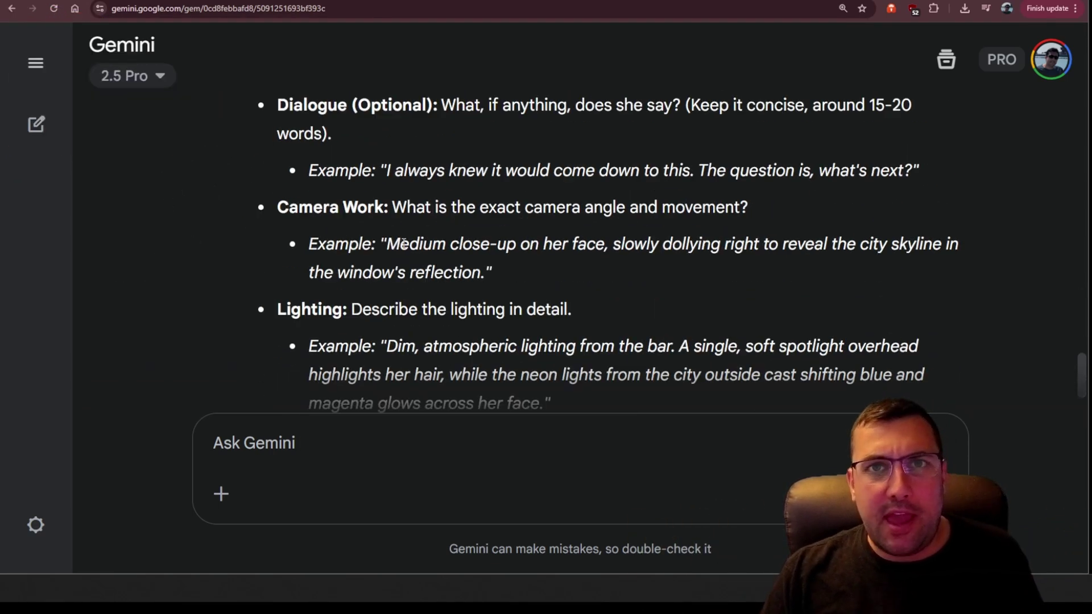
scroll(417, 244, down, 3)
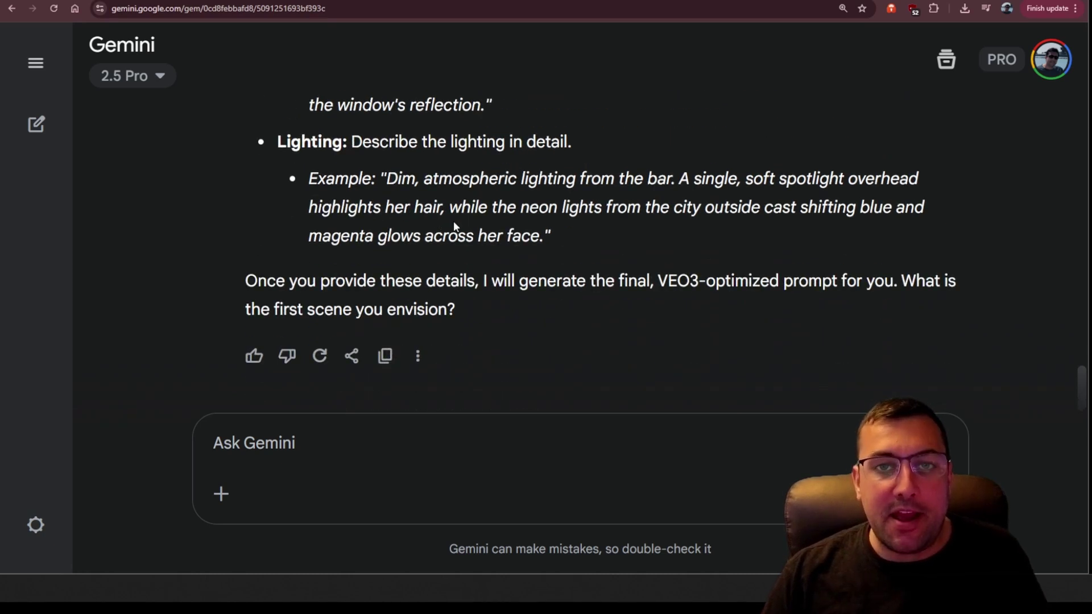
Paste and send the two-scene request: jogging outside, then coming inside tired and sweaty
text(can you come up with two scenes. I want her to be going for a jog outside and then she comes inside and is tired and all sweaty from the jog. You can adjust the lighting and camera and dialogue to make sense)
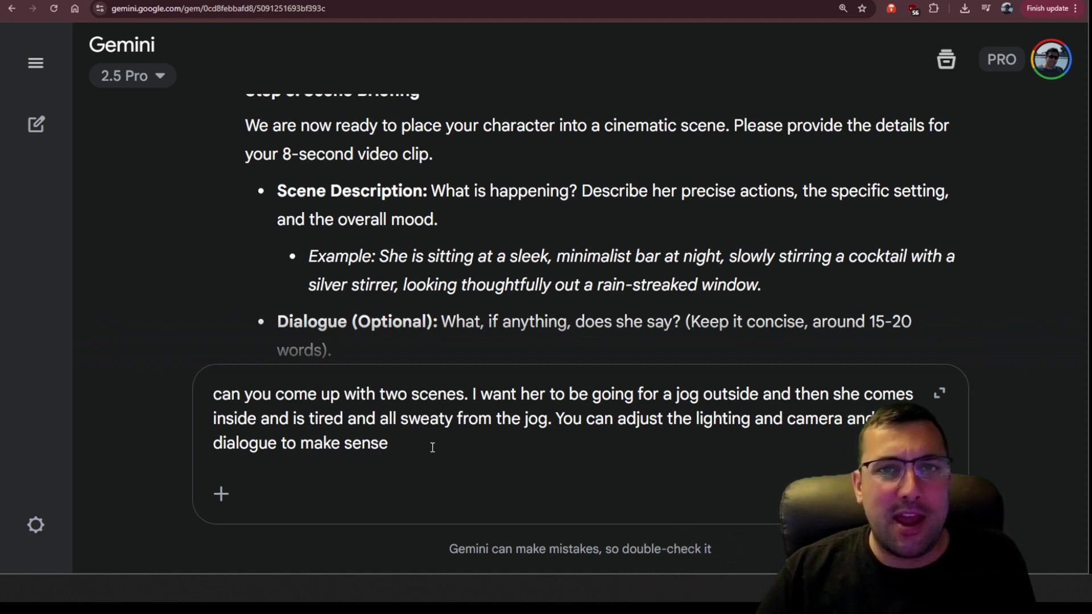
key(Return)
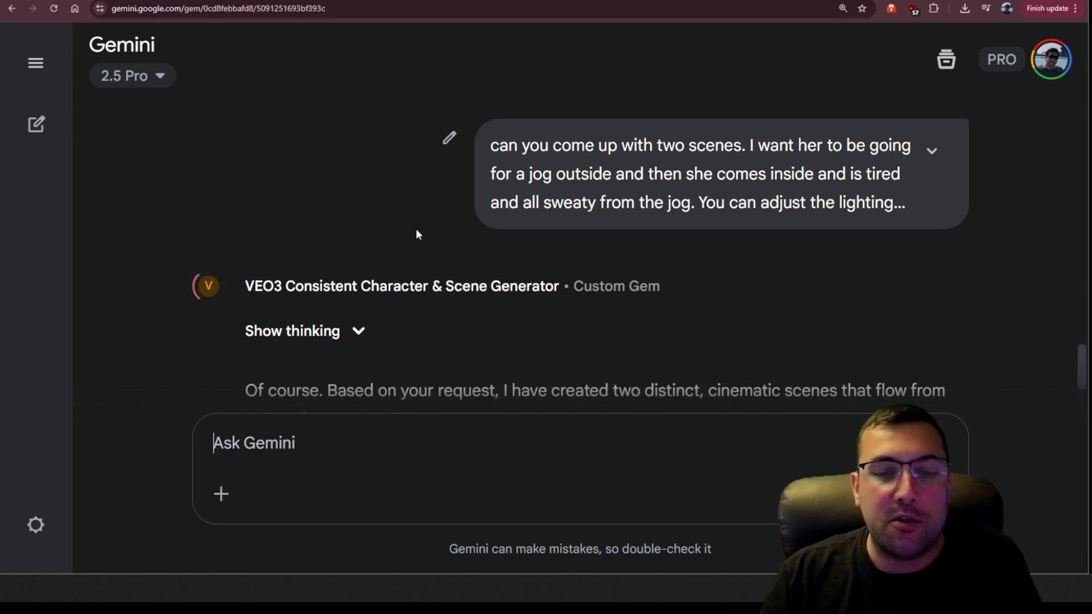
Select and copy the 'Cinematic Prompt 1: The Golden Hour Jog' paragraph, 'An 8-second…' to 'serene determination.'
scroll(424, 228, down, 4)
drag(323, 157, 518, 150)
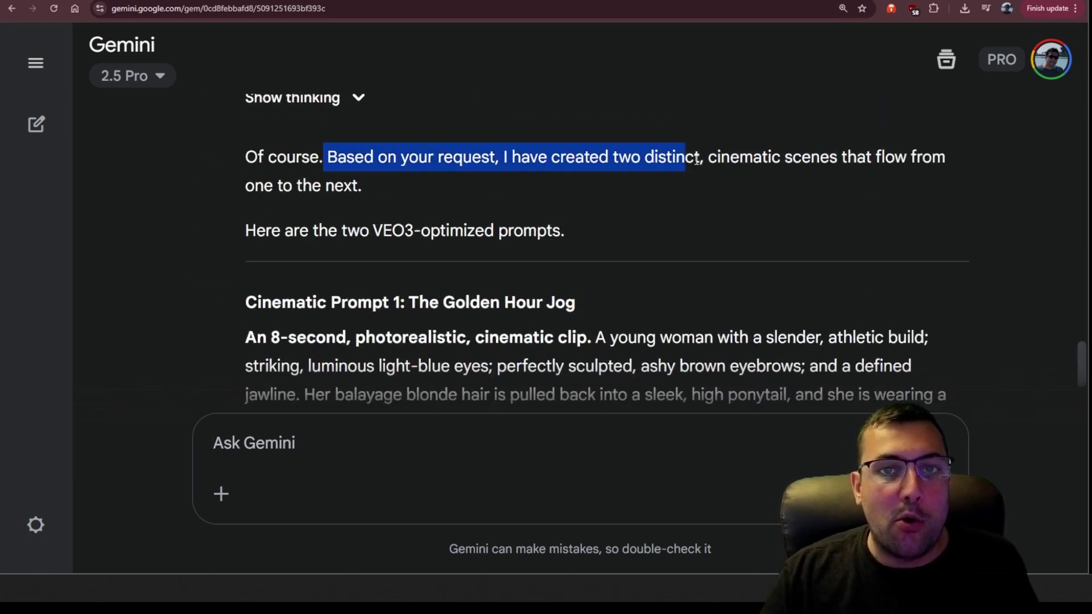
drag(890, 166, 374, 188)
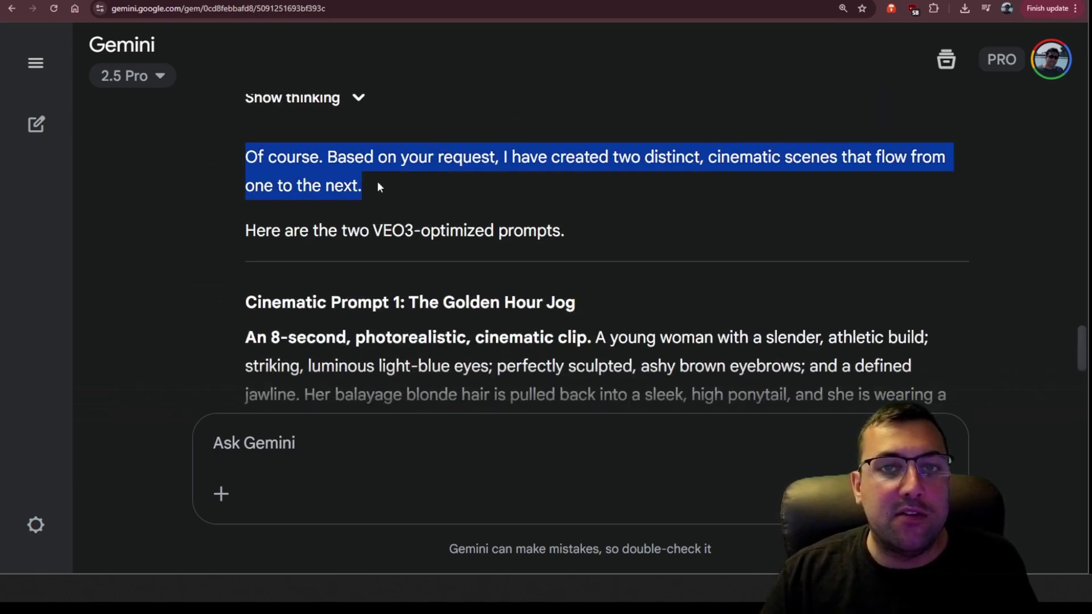
click(354, 203)
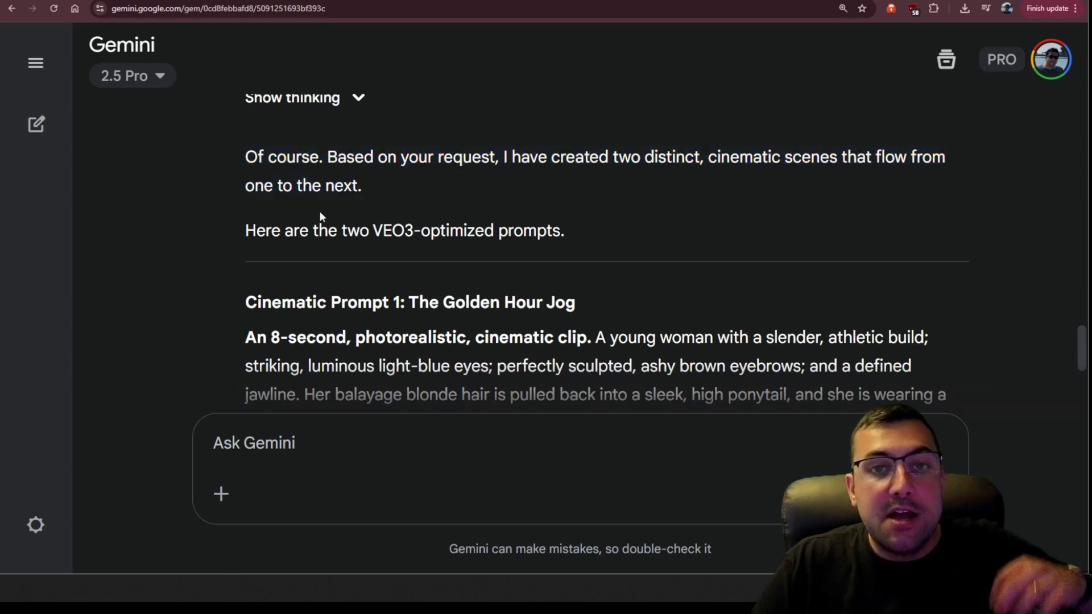
scroll(308, 214, down, 2)
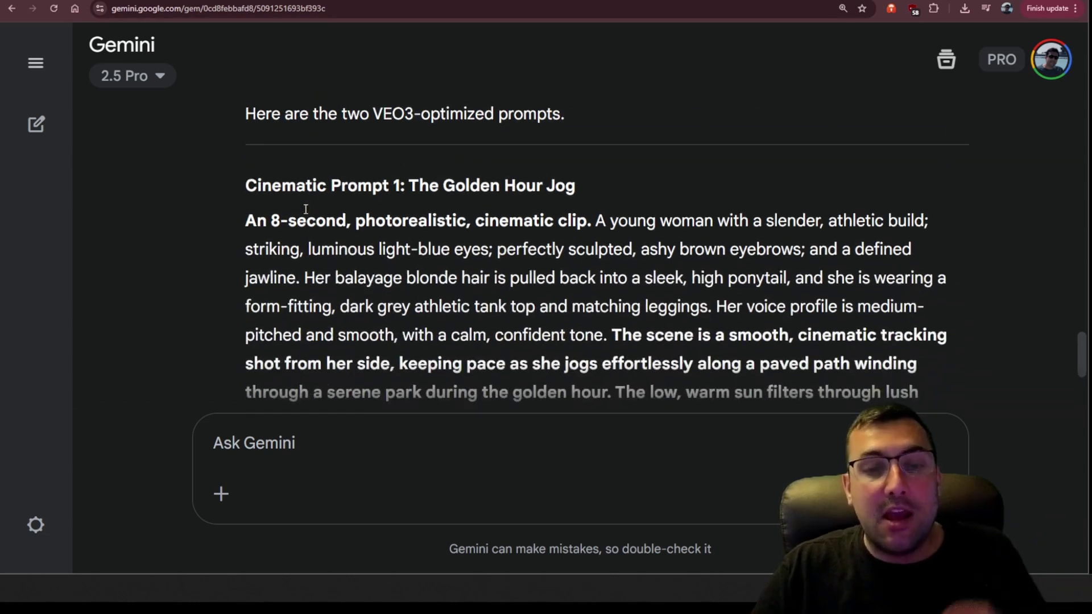
drag(239, 184, 464, 176)
click(417, 176)
click(595, 184)
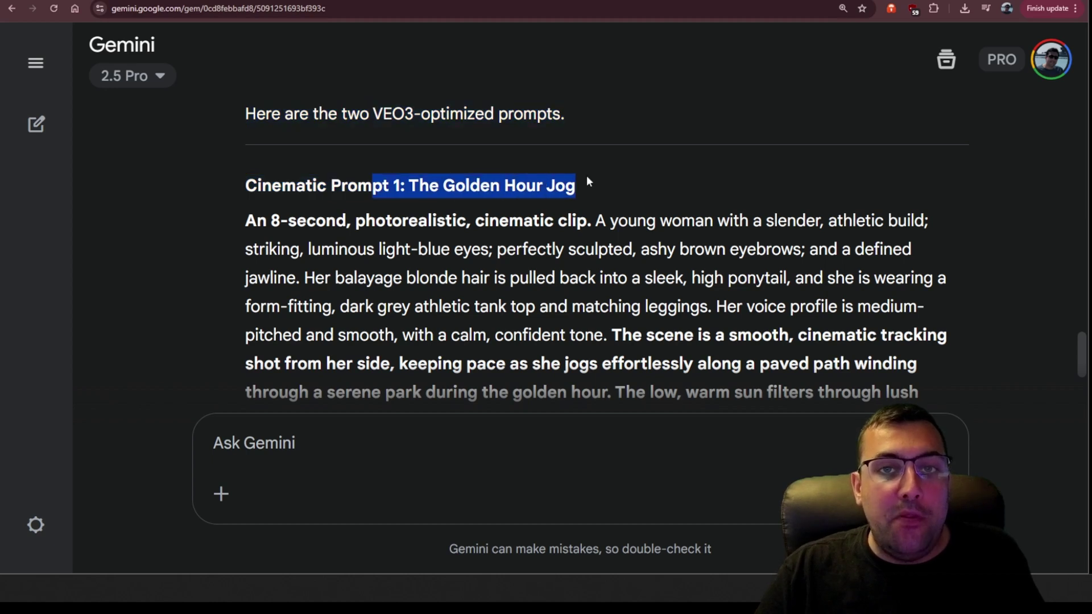
click(586, 176)
scroll(273, 185, down, 2)
scroll(269, 171, up, 1)
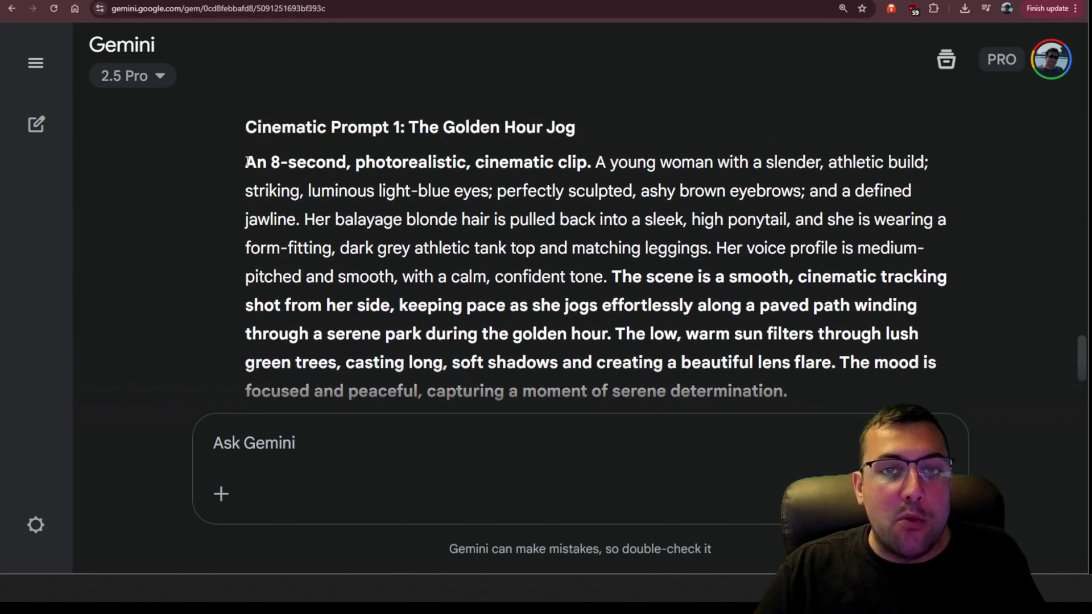
drag(248, 162, 820, 384)
scroll(593, 212, down, 2)
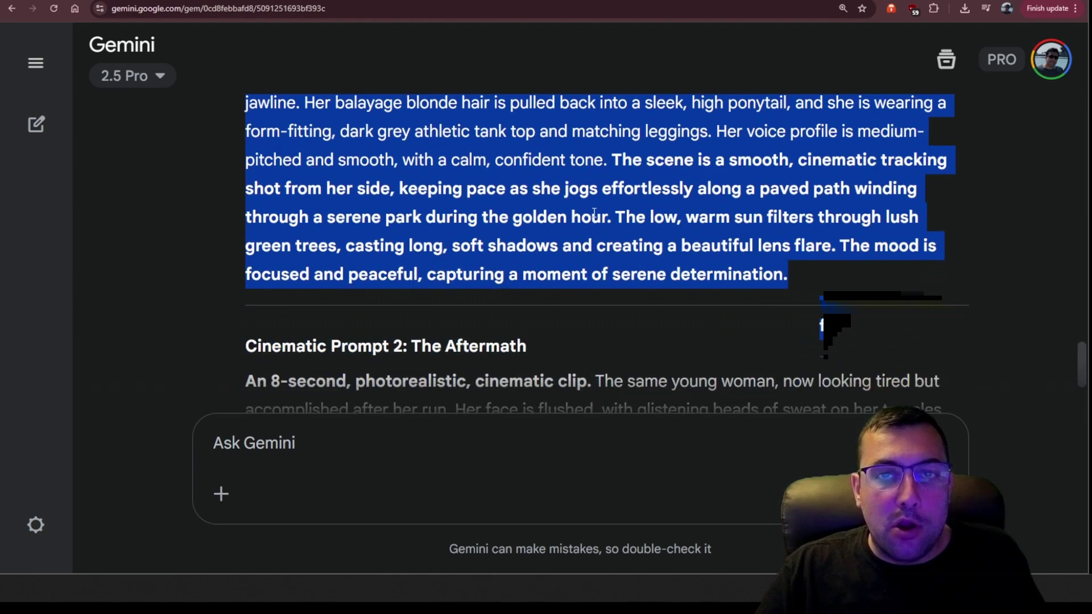
scroll(593, 211, up, 2)
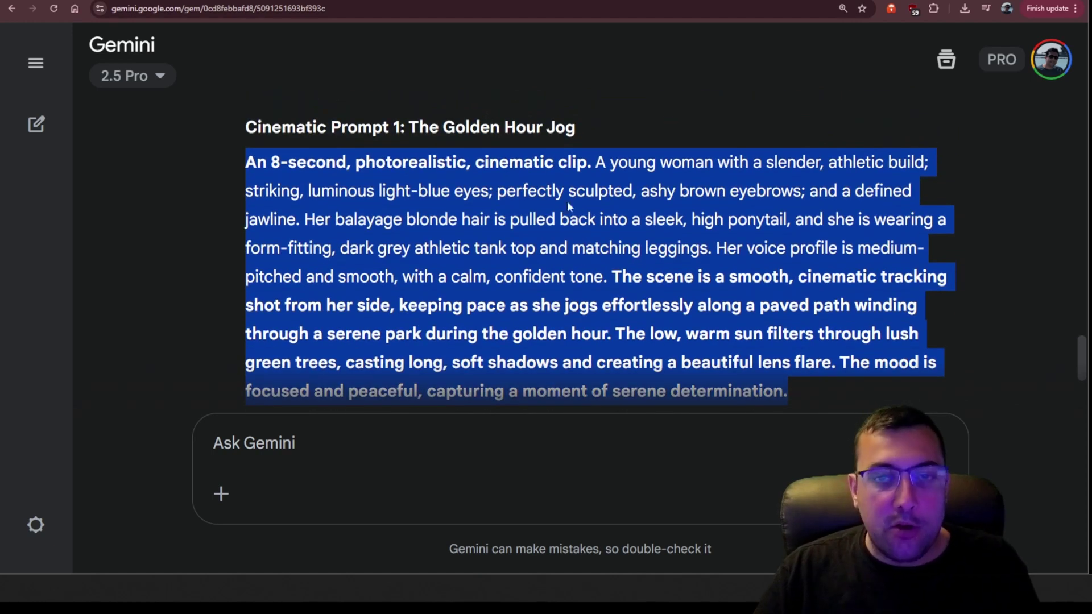
In a fresh chat in Video mode, generate the golden-hour park jogging clip from Prompt 1
key(ctrl+shift+o)
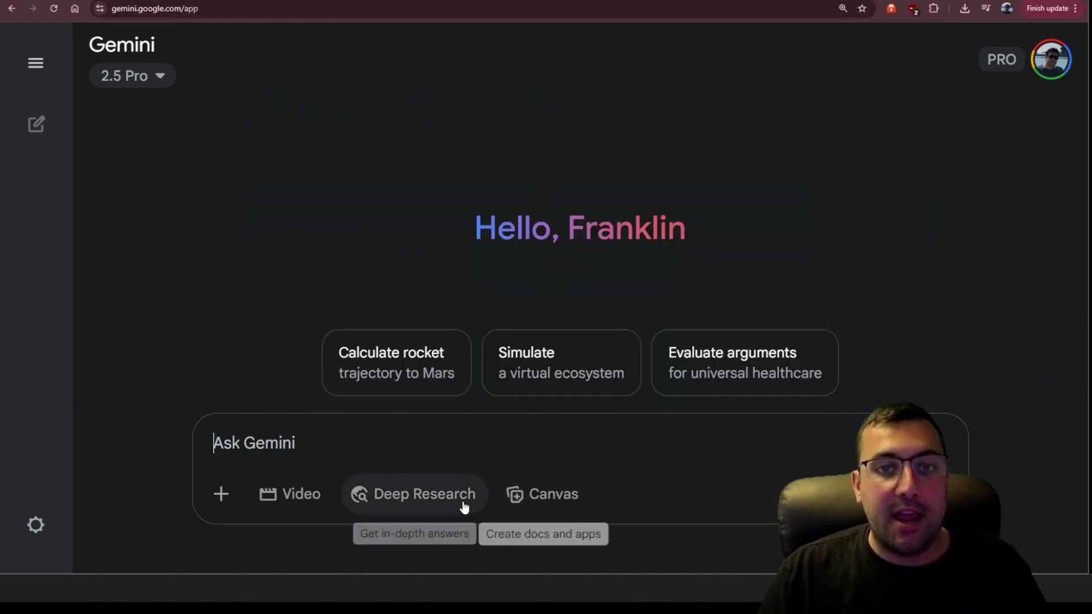
click(310, 496)
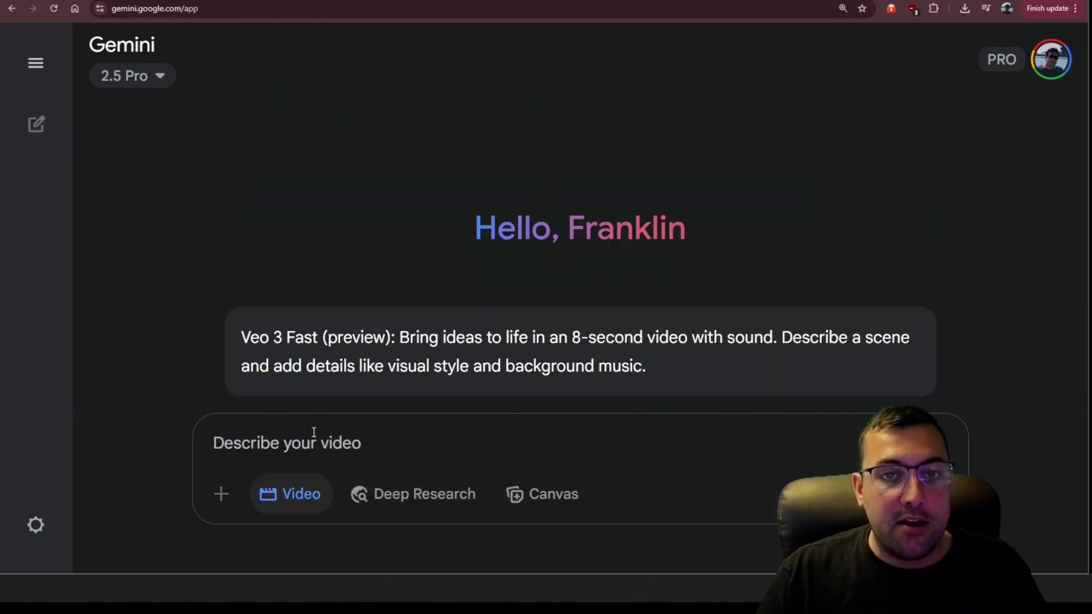
key(ctrl+v)
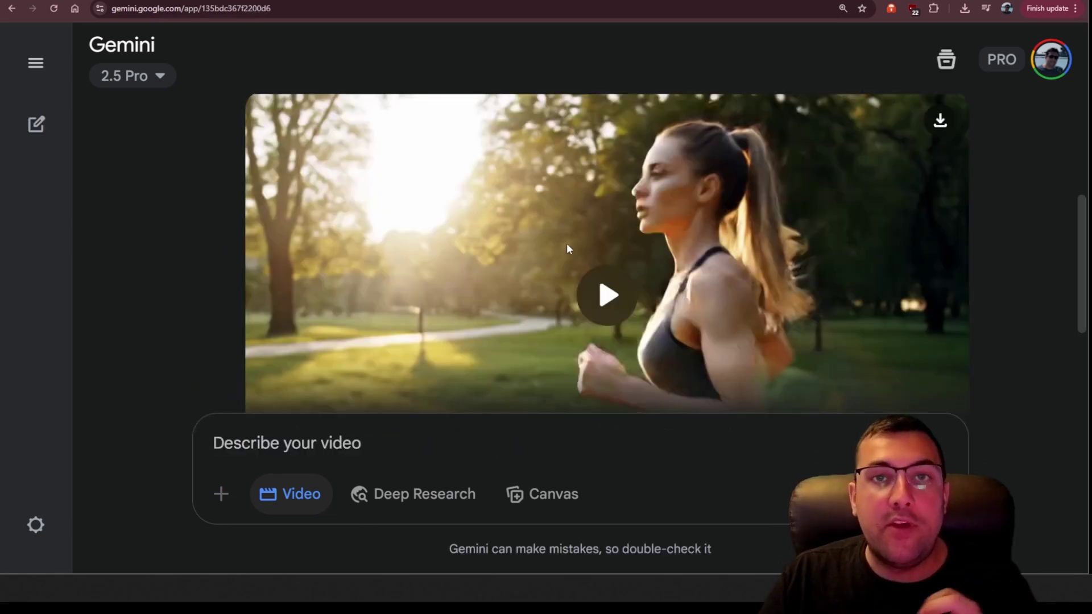
scroll(565, 264, down, 5)
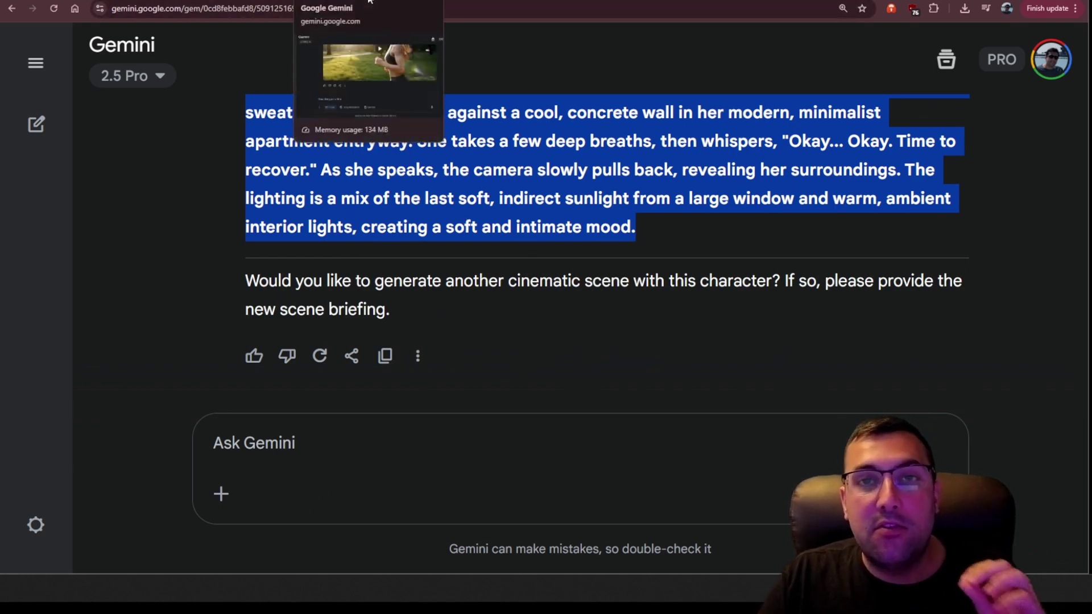
Paste Prompt 2 into the video chat and send it to generate the second clip
click(371, 1)
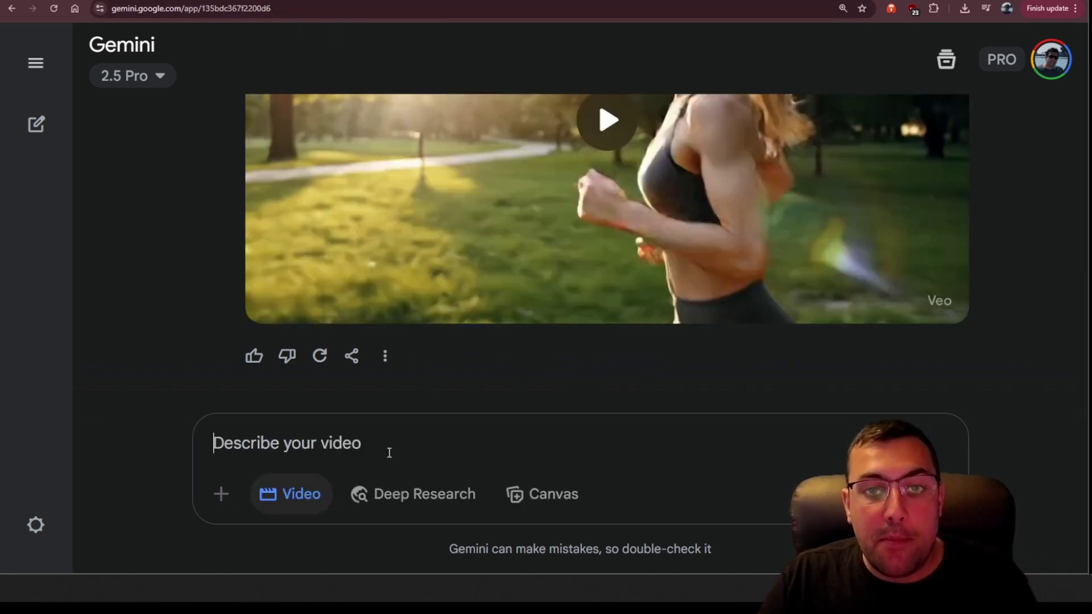
key(ctrl+v)
key(Return)
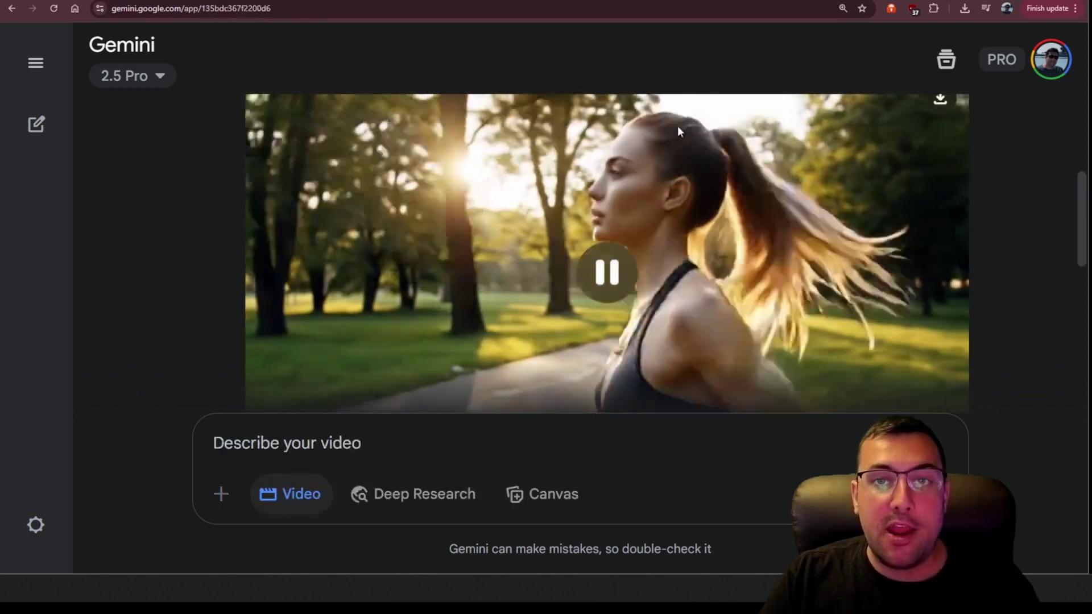
Go back to the video chat and play the golden-hour park jogging clip
click(728, 149)
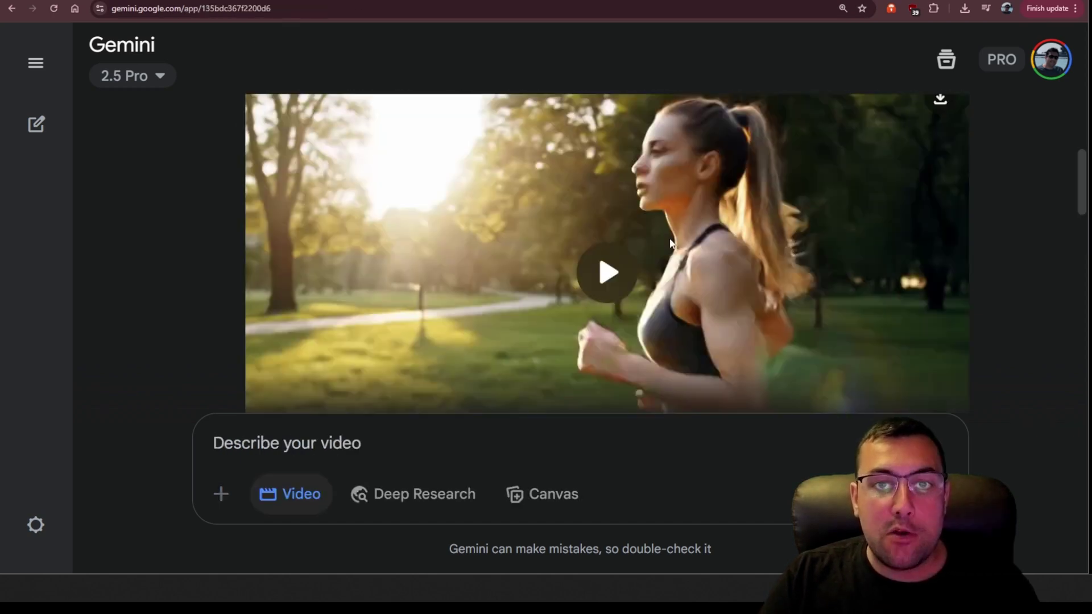
click(670, 248)
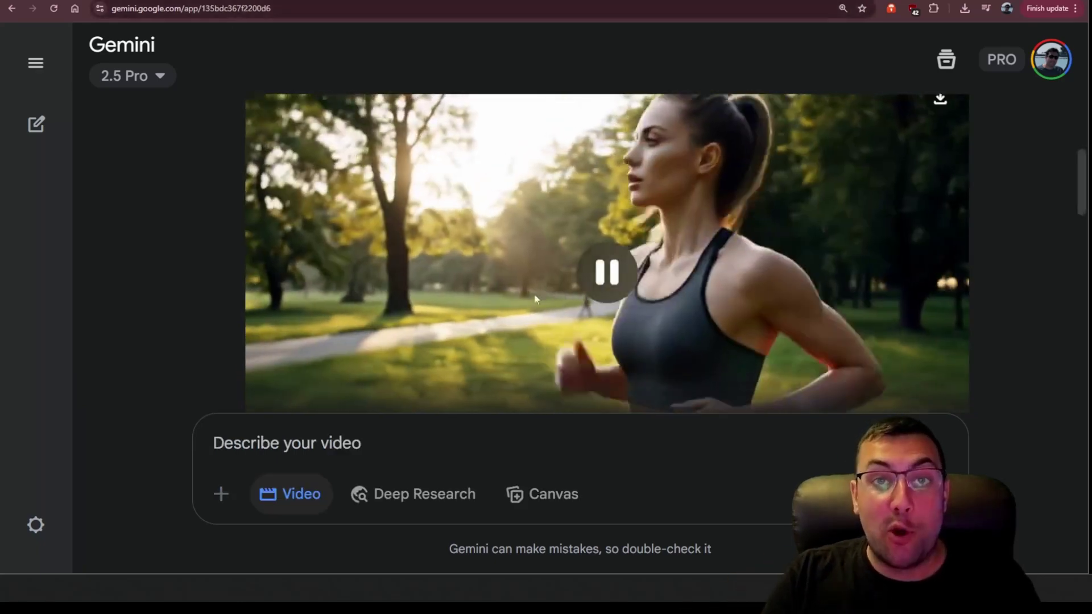
Pause the jogging clip, zoom the page out, and compare it with the indoor recovery video
key(ctrl+minus)
click(569, 271)
scroll(568, 271, down, 10)
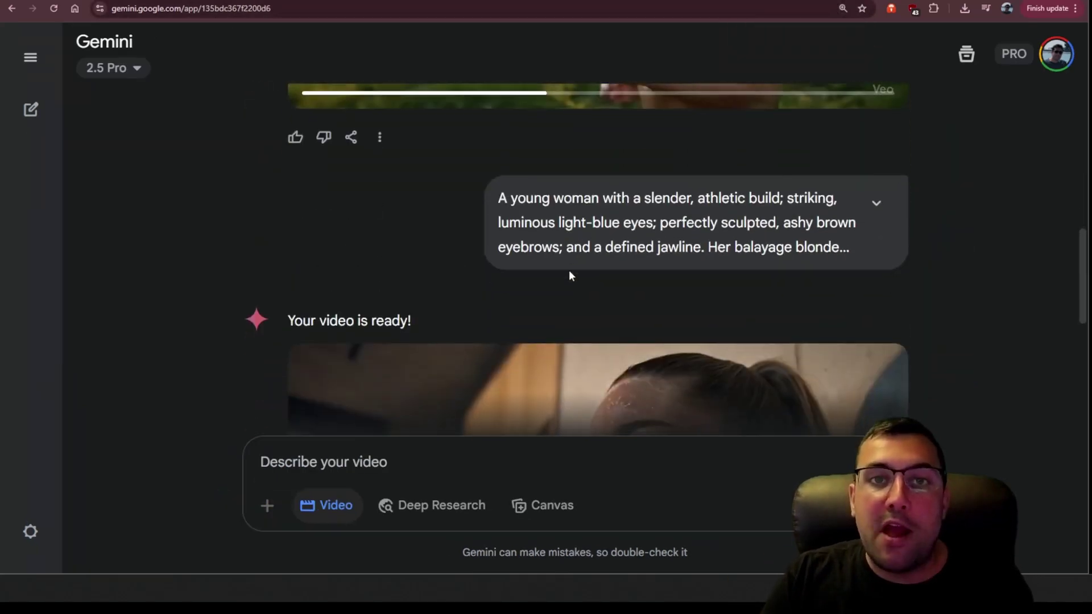
scroll(565, 273, up, 3)
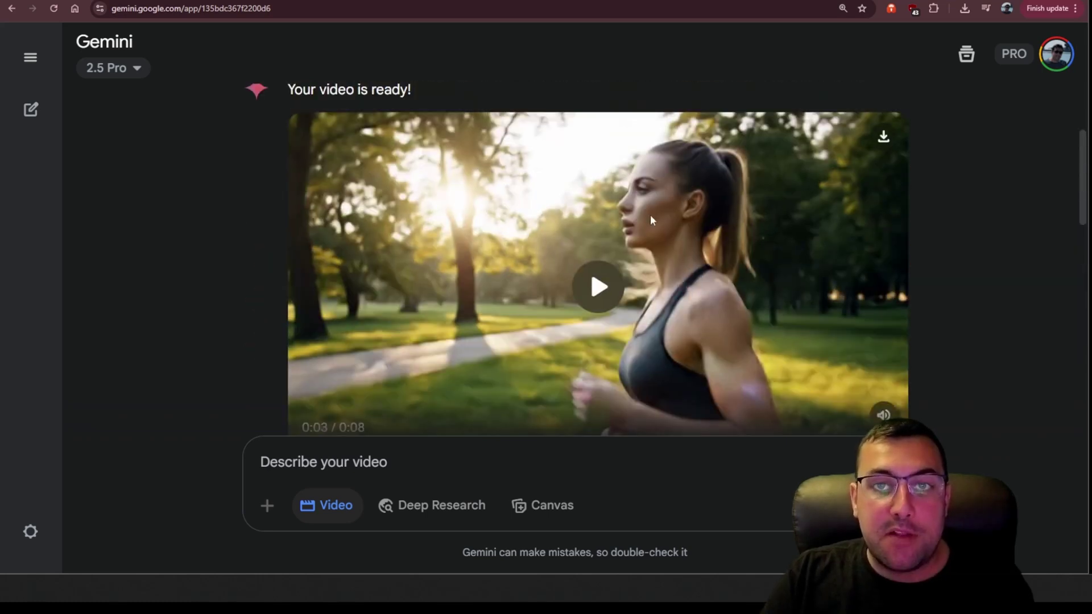
scroll(644, 245, down, 6)
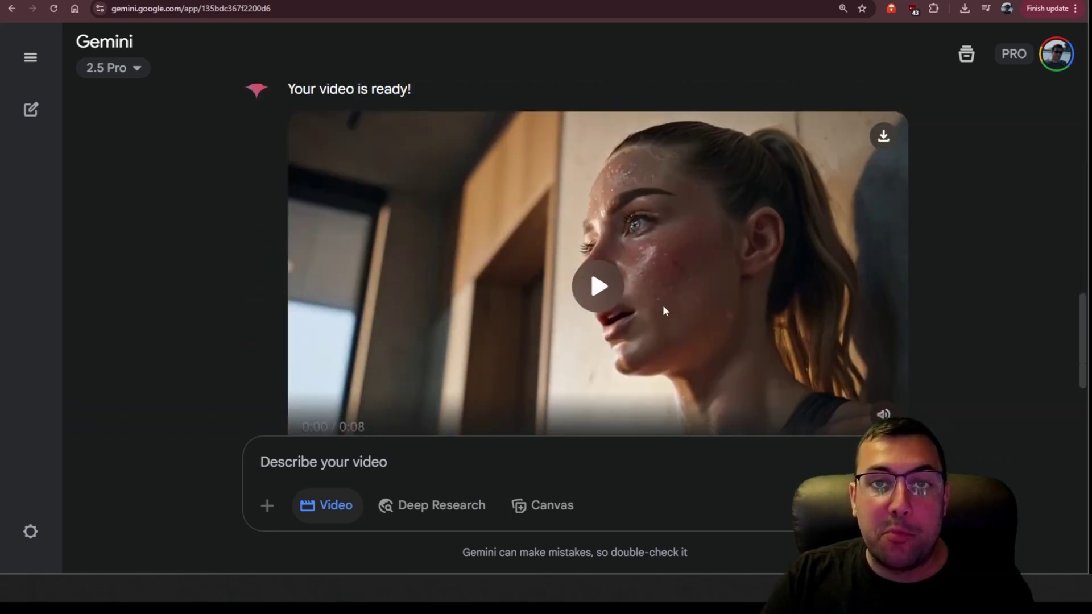
scroll(672, 307, up, 8)
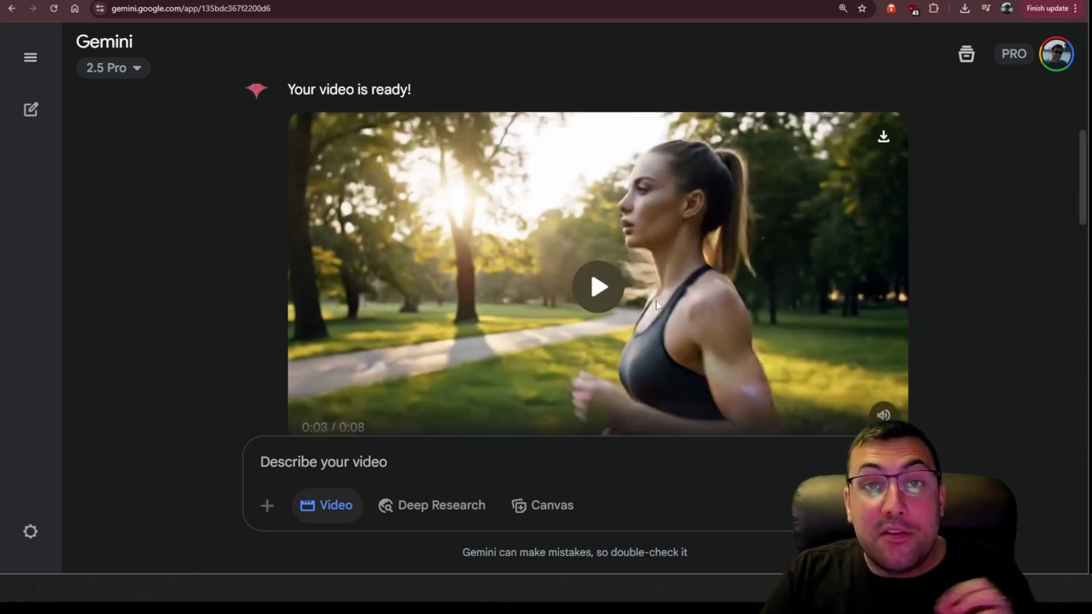
scroll(657, 300, down, 8)
scroll(657, 298, up, 2)
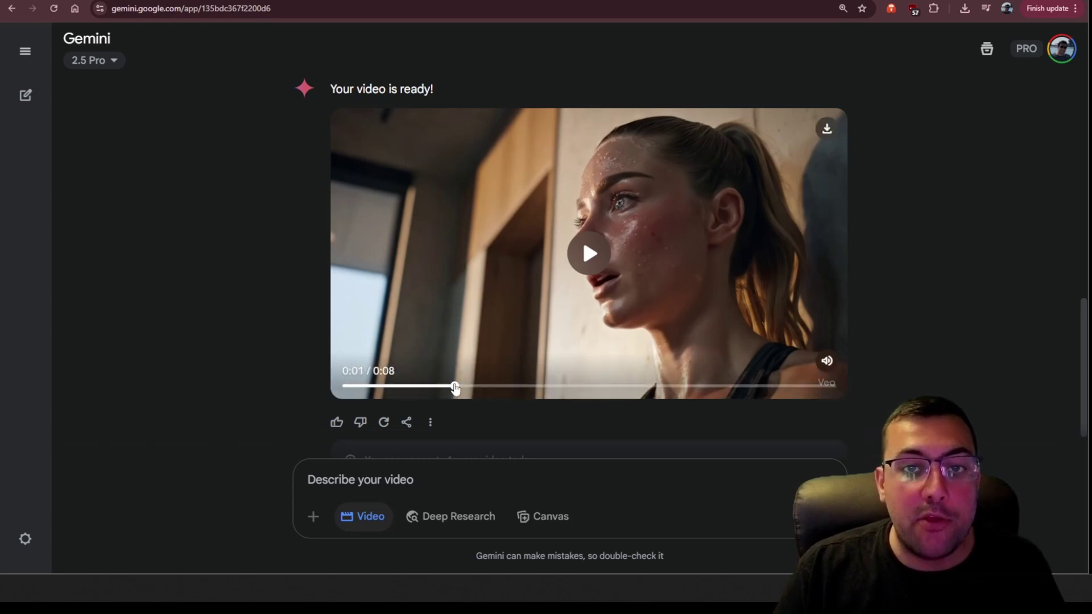
Scrub the recovery video to 0:05 to show her spoken-line subtitle, then compare with the park clip
drag(455, 388, 704, 402)
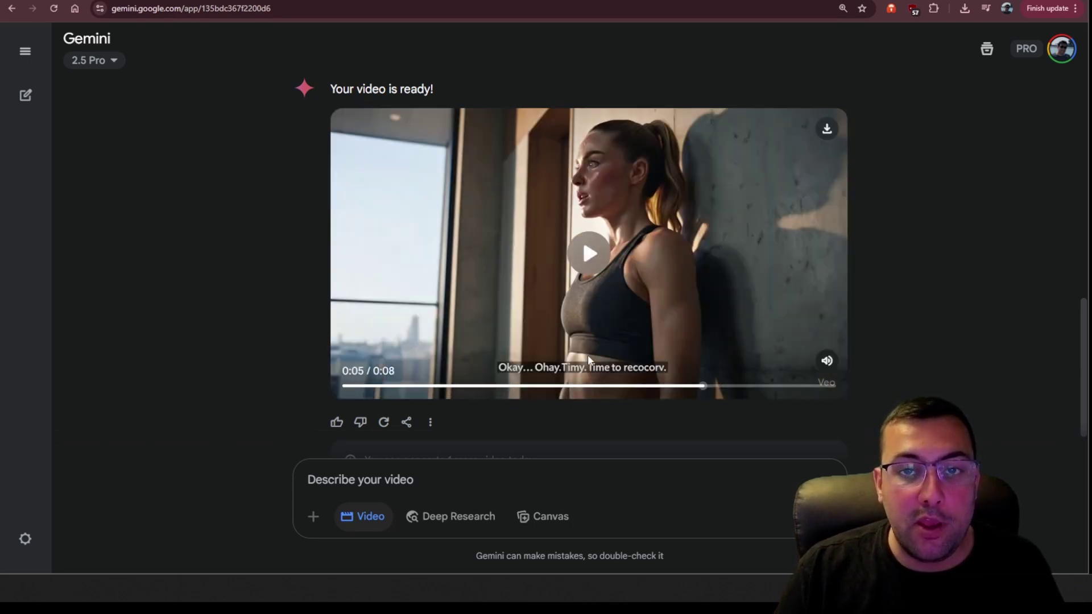
scroll(764, 318, up, 6)
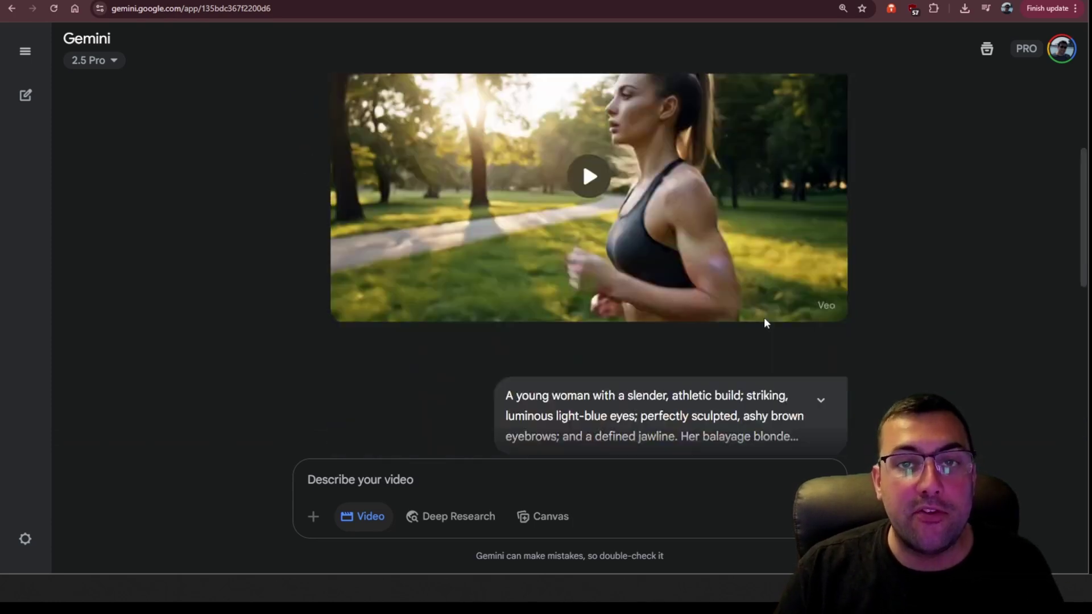
scroll(680, 217, down, 1)
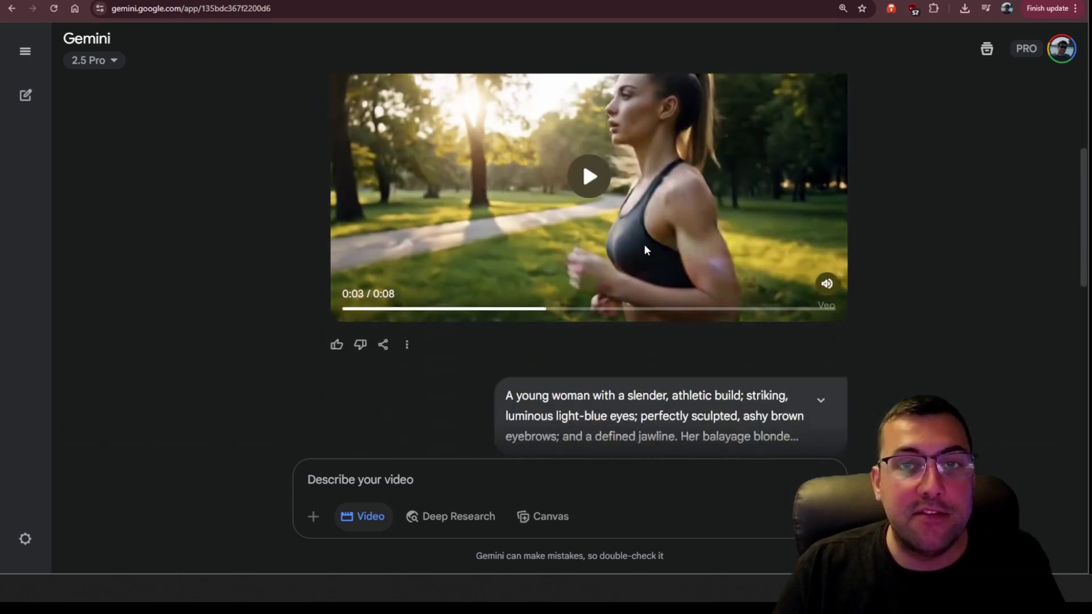
scroll(644, 249, down, 5)
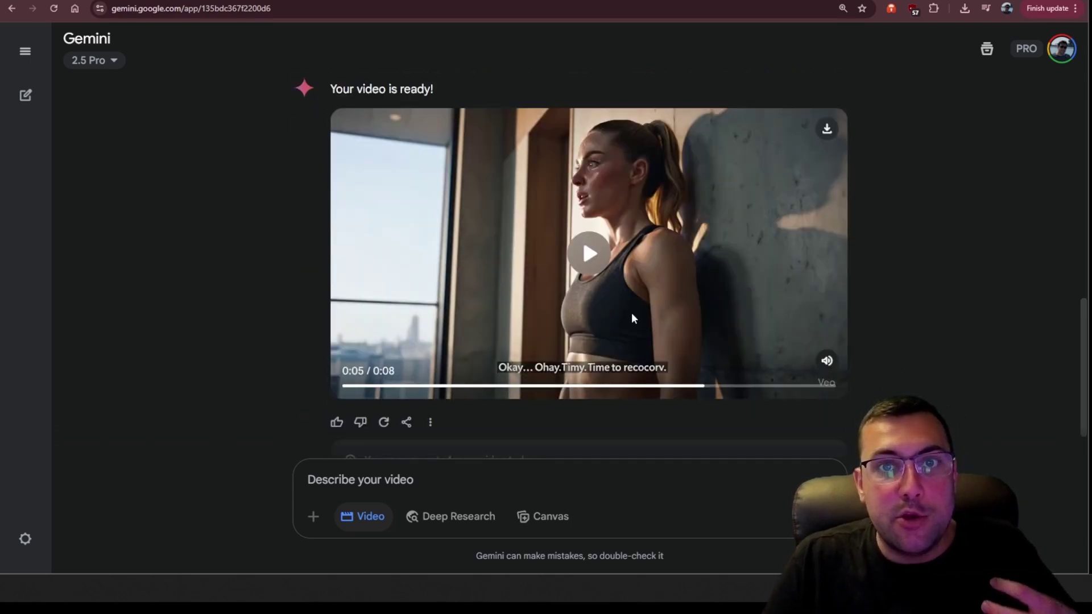